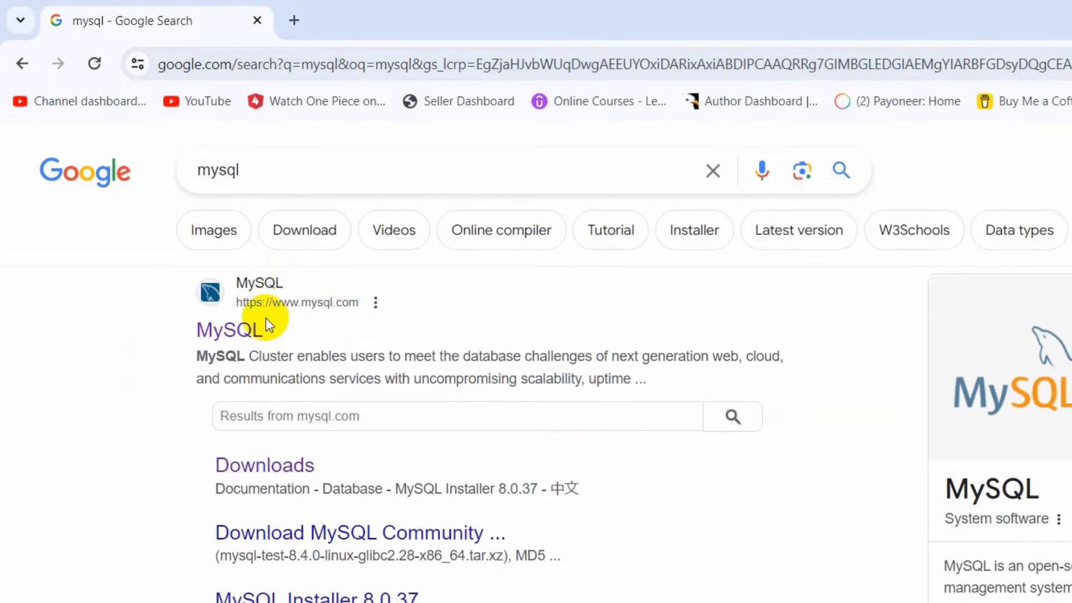
# - Open the official MySQL website's downloads page and go to the MySQL Community (GPL) Downloads
pyautogui.click(234, 331)
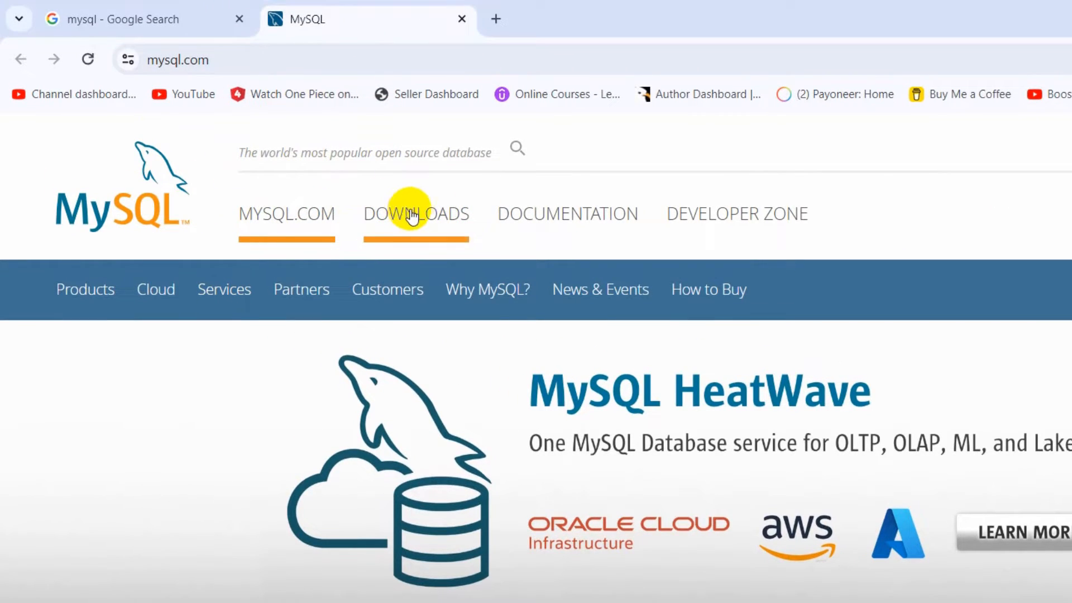
pyautogui.click(428, 219)
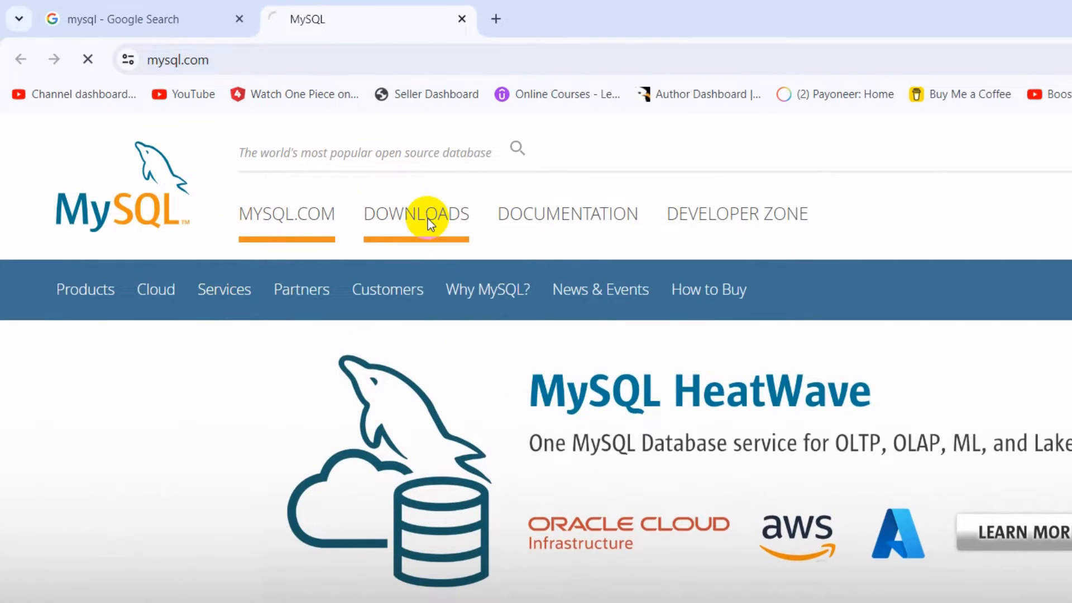
pyautogui.scroll(-2, 431, 235)
pyautogui.scroll(-10, 430, 234)
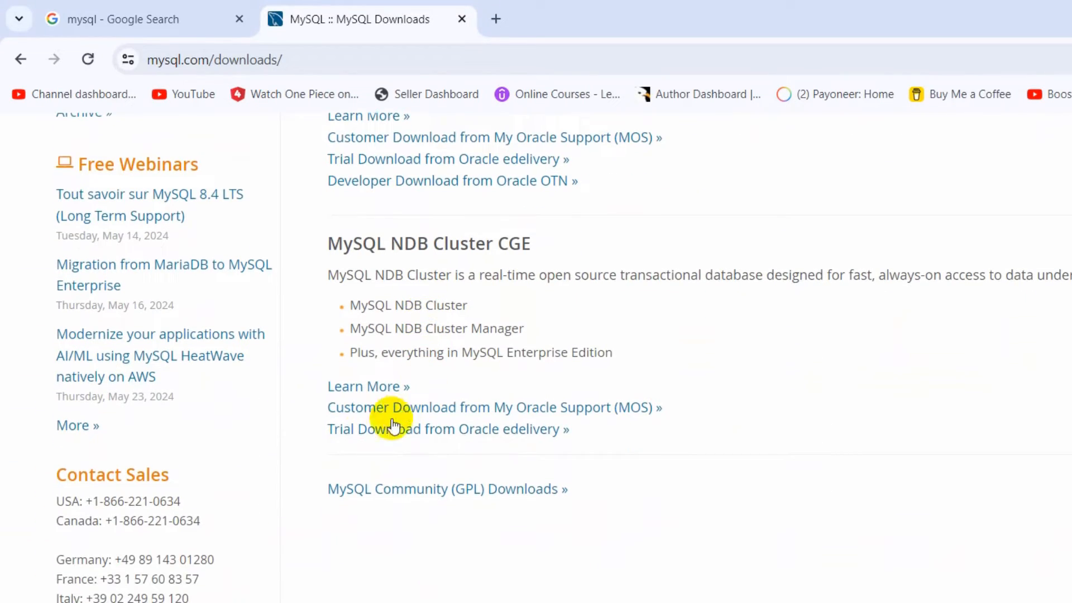
pyautogui.moveTo(310, 490); pyautogui.dragTo(614, 488)
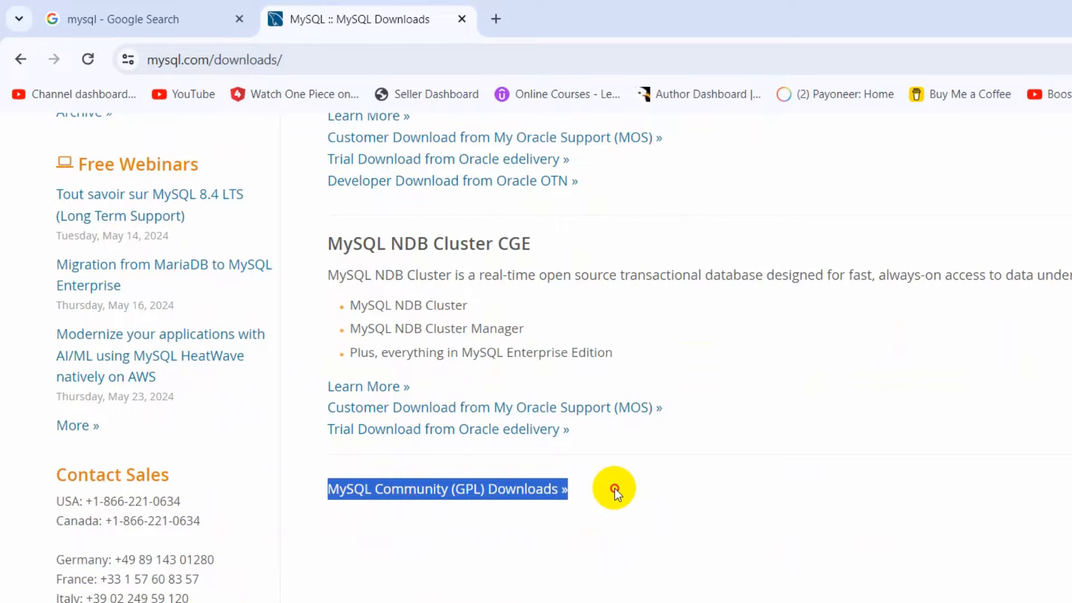
pyautogui.click(628, 486)
pyautogui.click(536, 491)
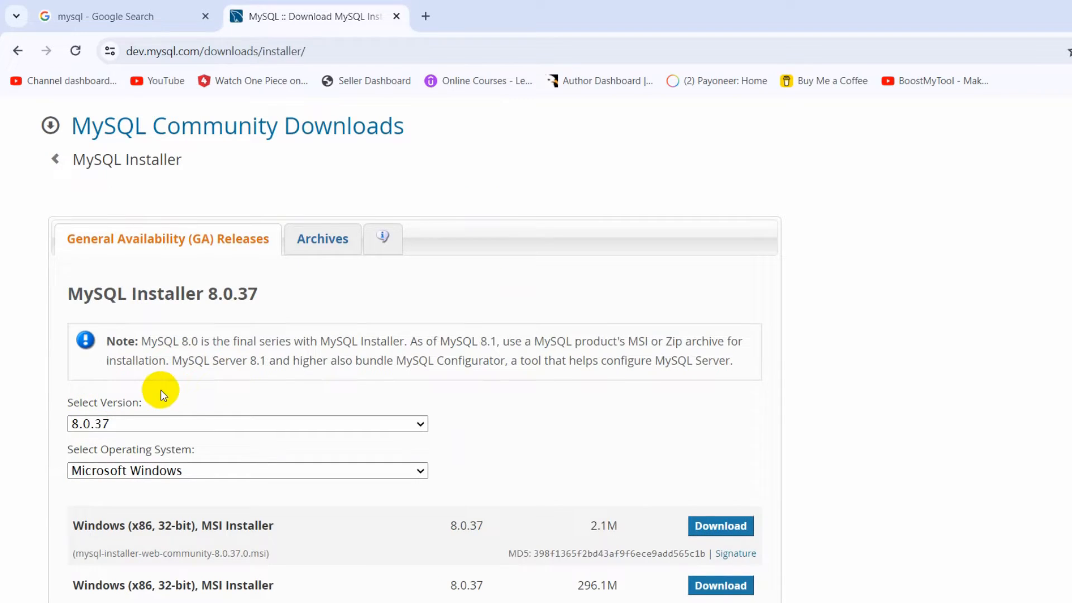
# - Choose version 8.0.37 and Microsoft Windows as the operating system for the MySQL Installer download
pyautogui.click(153, 424)
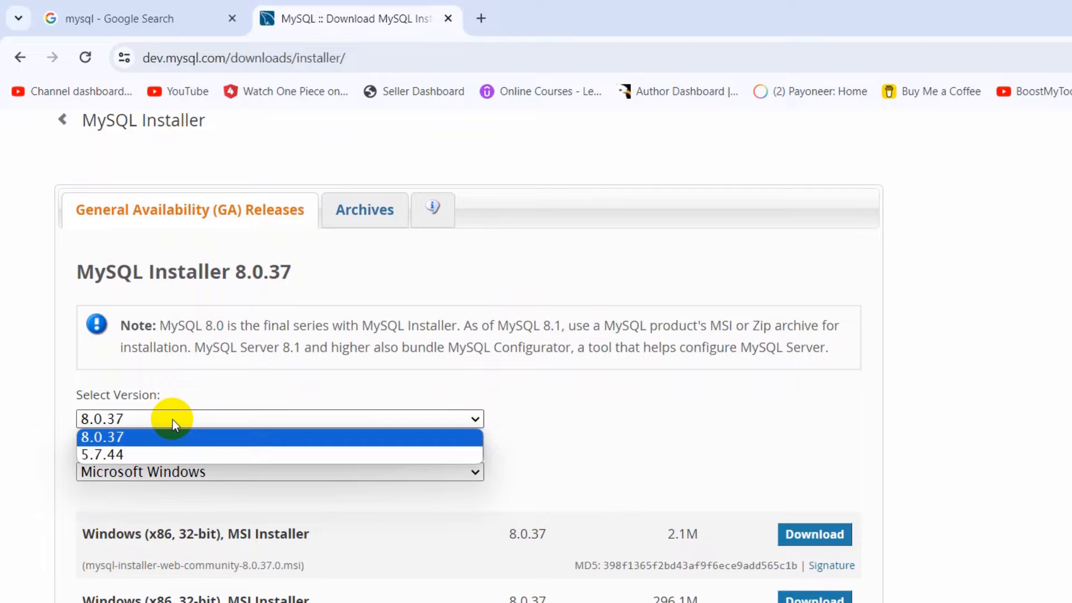
pyautogui.click(172, 420)
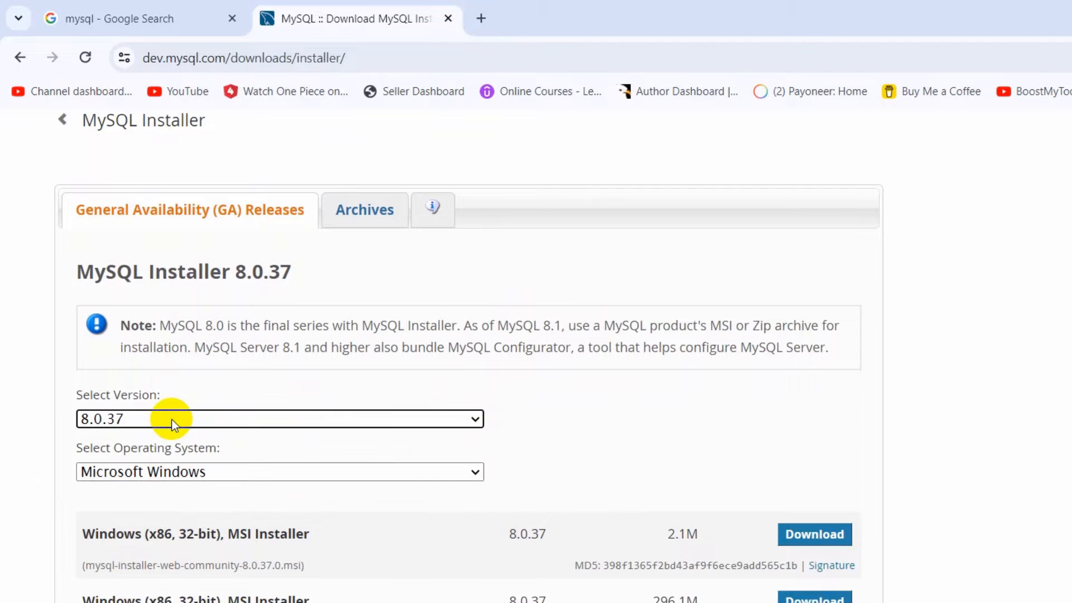
pyautogui.scroll(-1, 170, 379)
pyautogui.click(221, 416)
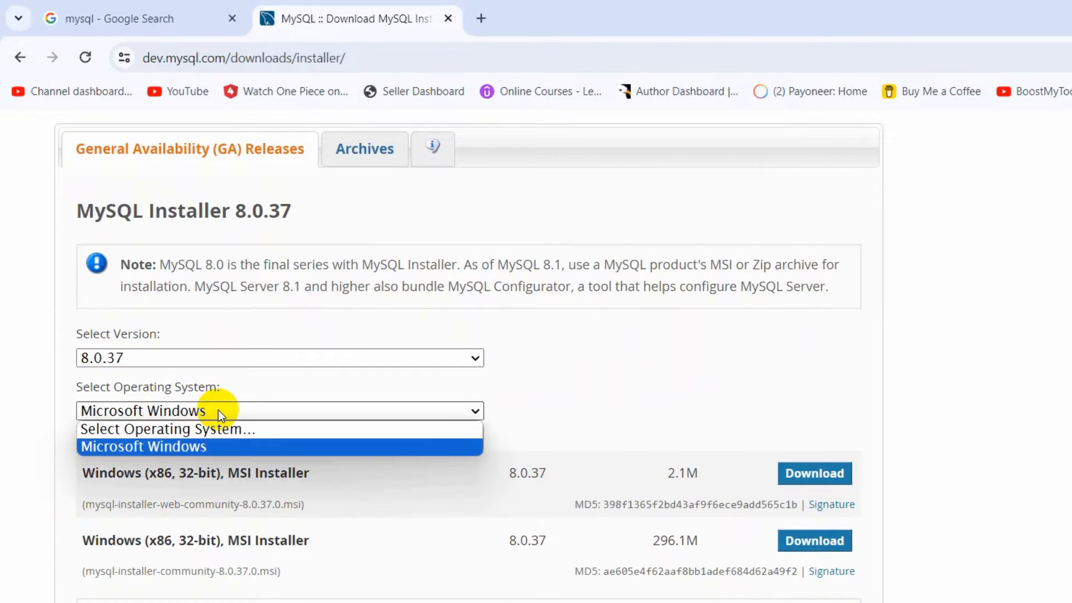
pyautogui.click(112, 450)
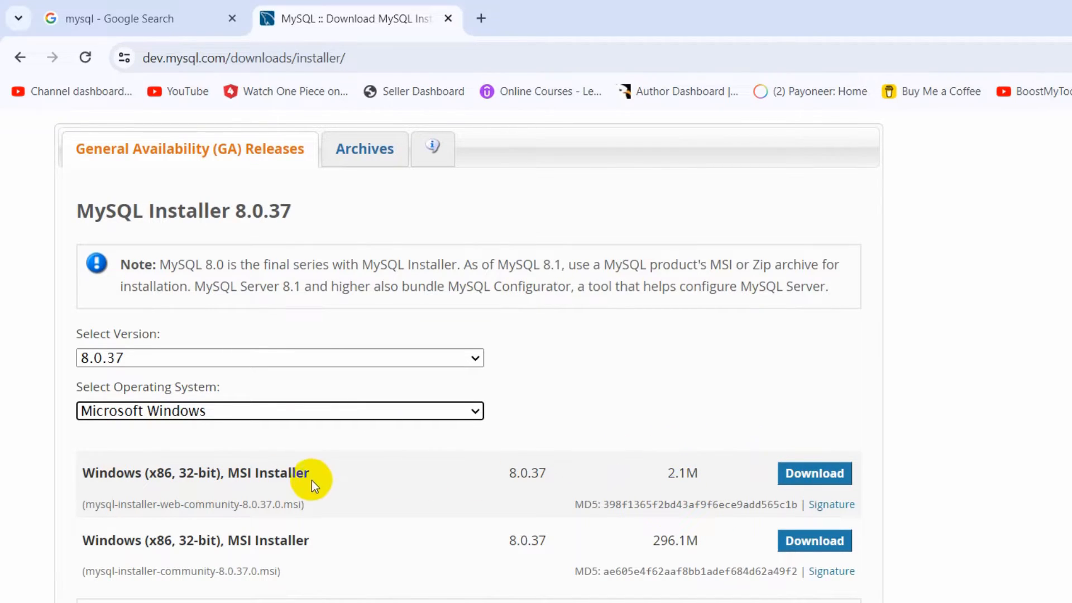
# - Download the 296.1M MSI installer mysql-installer-community-8.0.37.0.msi without logging in or signing up
pyautogui.moveTo(665, 472); pyautogui.dragTo(710, 470)
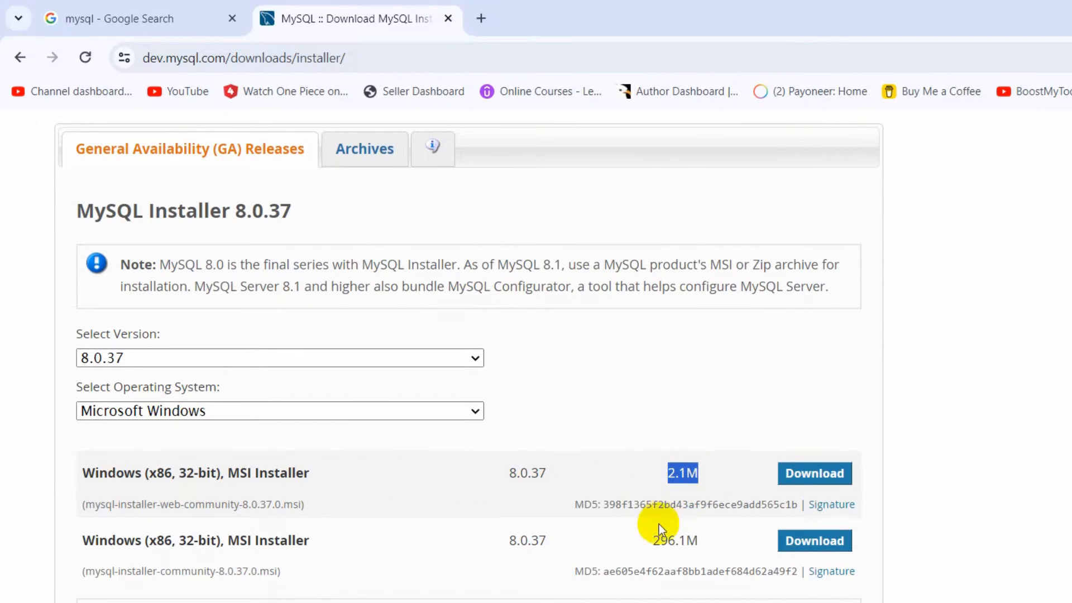
pyautogui.moveTo(653, 541); pyautogui.dragTo(702, 540)
pyautogui.click(692, 540)
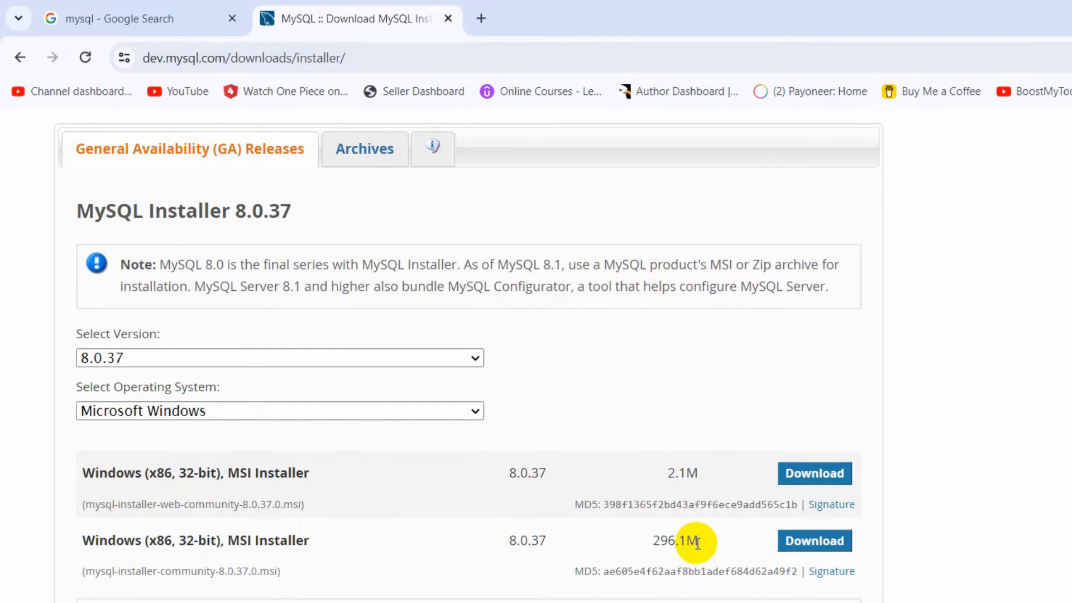
pyautogui.scroll(-1, 647, 504)
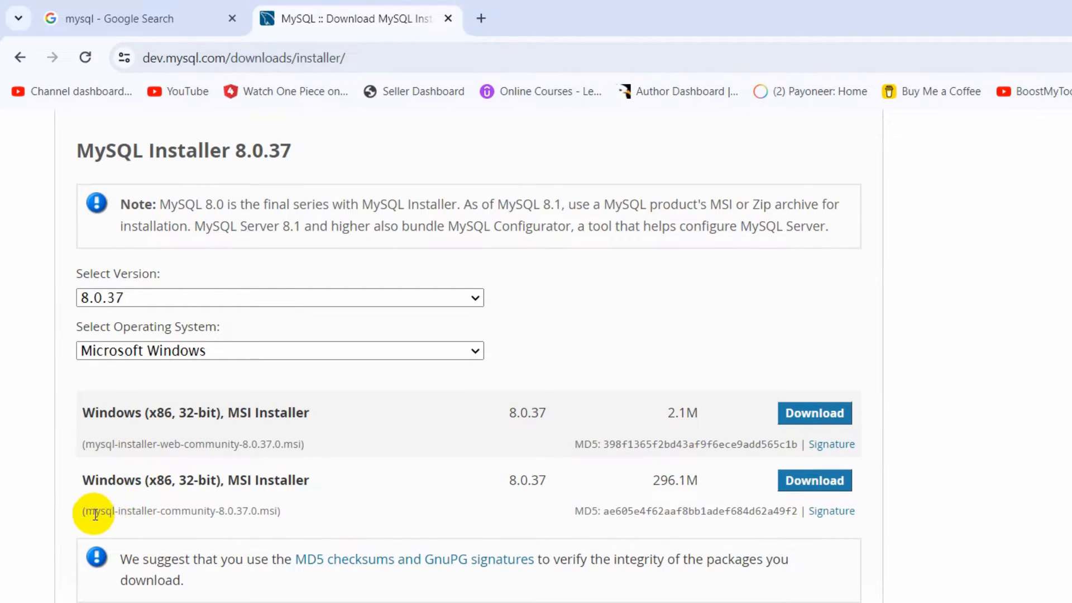
pyautogui.moveTo(77, 511); pyautogui.dragTo(334, 508)
pyautogui.click(366, 505)
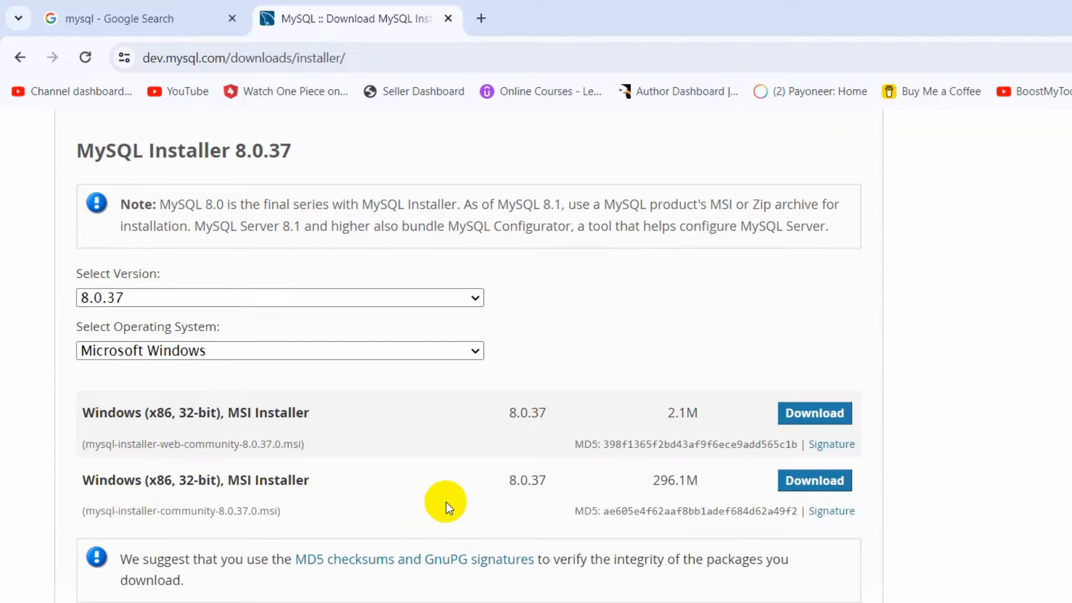
pyautogui.click(800, 484)
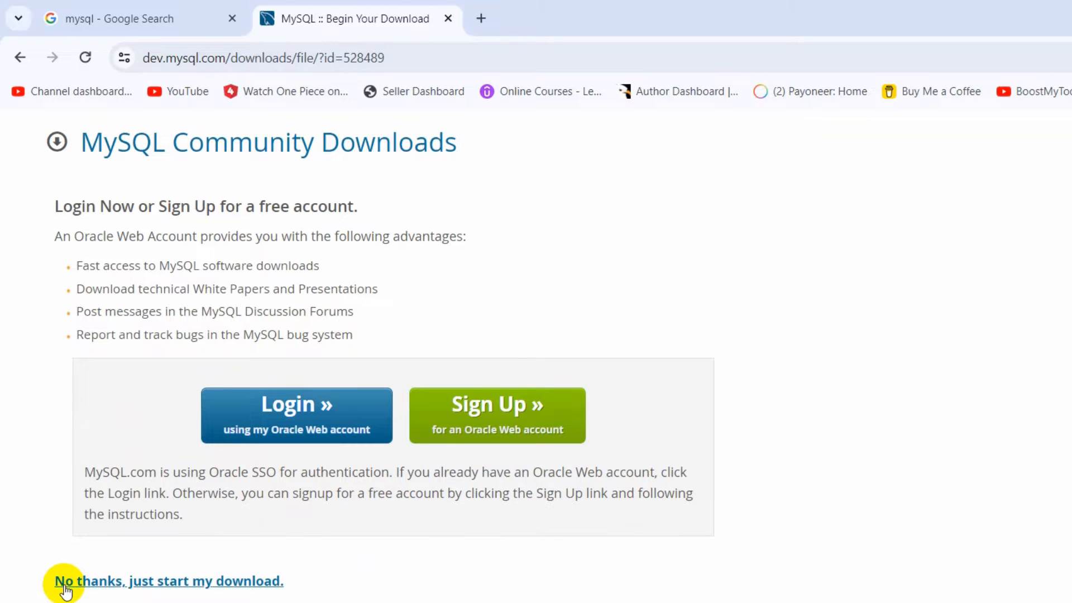
pyautogui.click(250, 586)
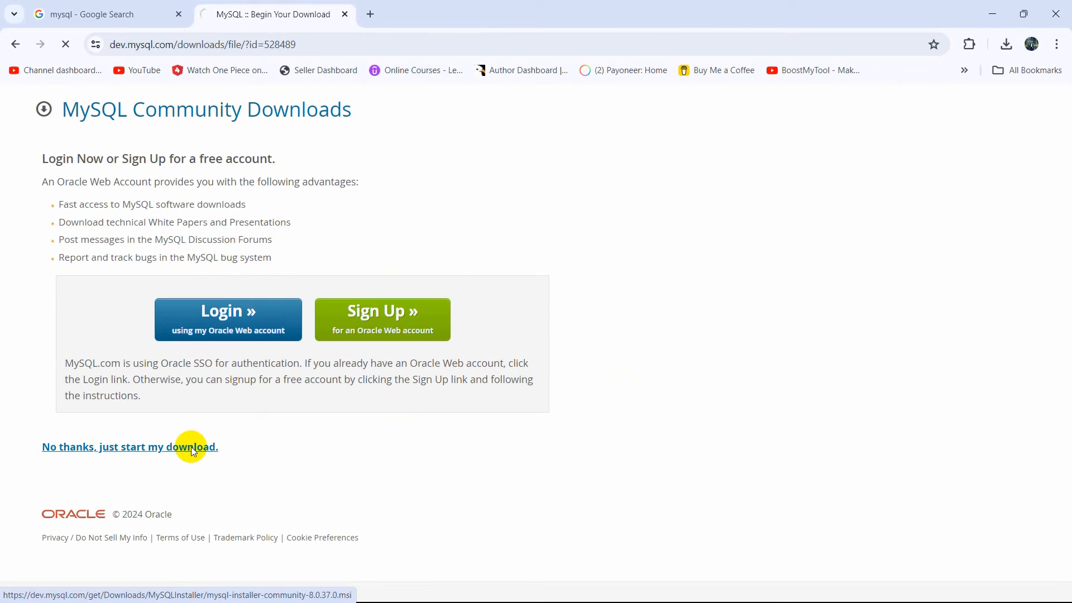
# - Run the downloaded mysql-installer-community-8.0.37.0.msi, minimize the browser and continue with the Custom setup type
pyautogui.click(1006, 45)
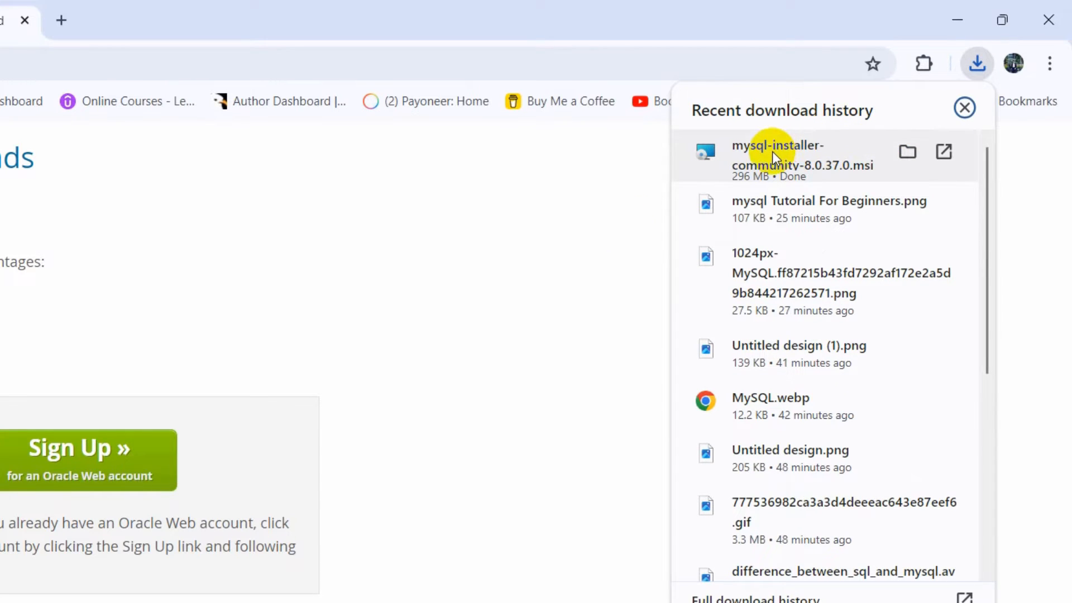
pyautogui.click(772, 152)
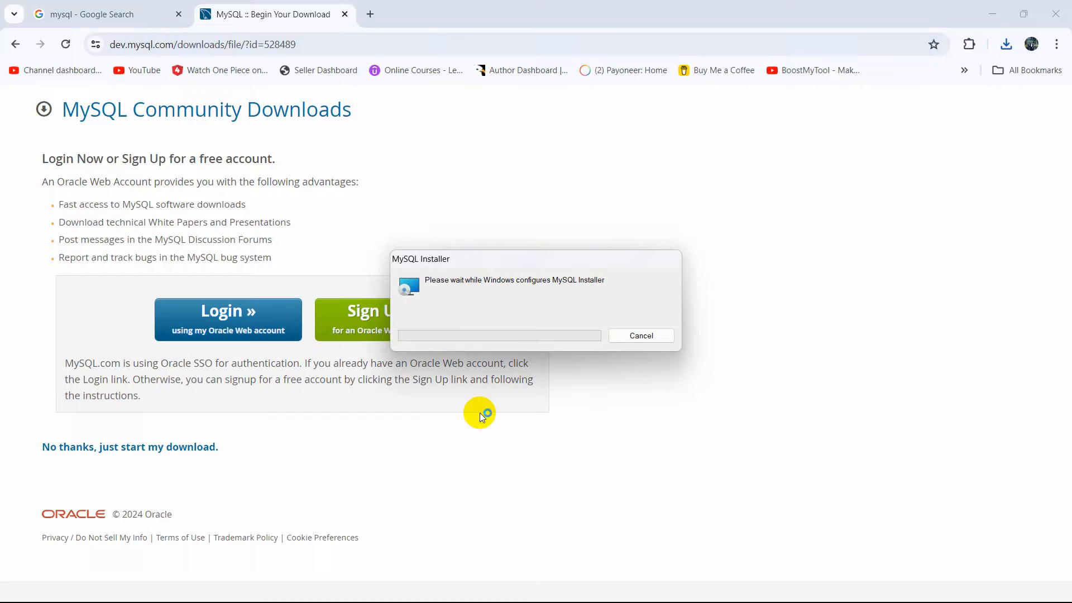
pyautogui.click(993, 15)
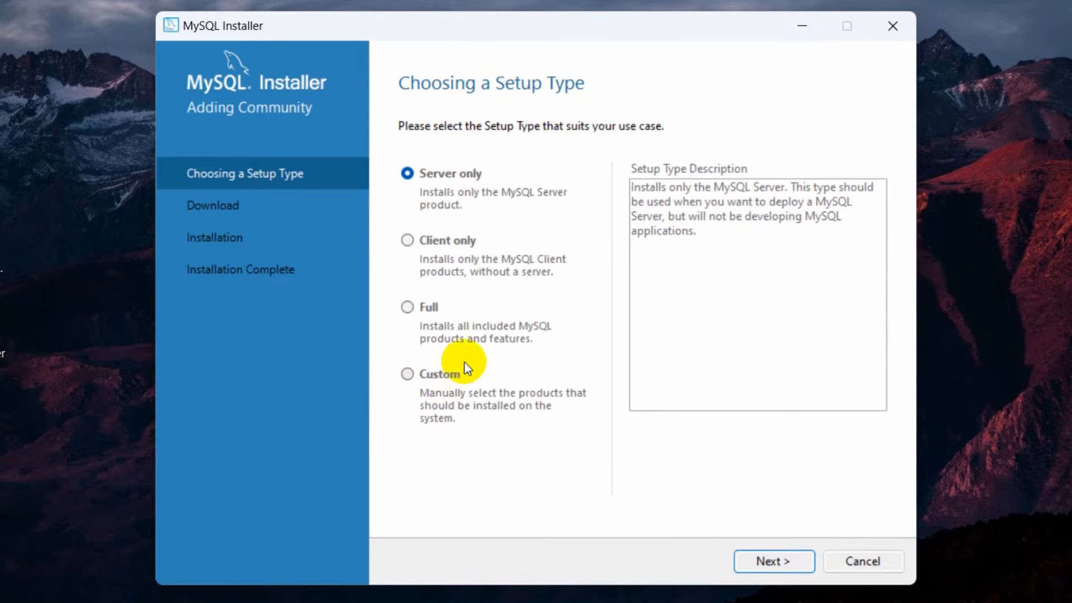
pyautogui.click(406, 376)
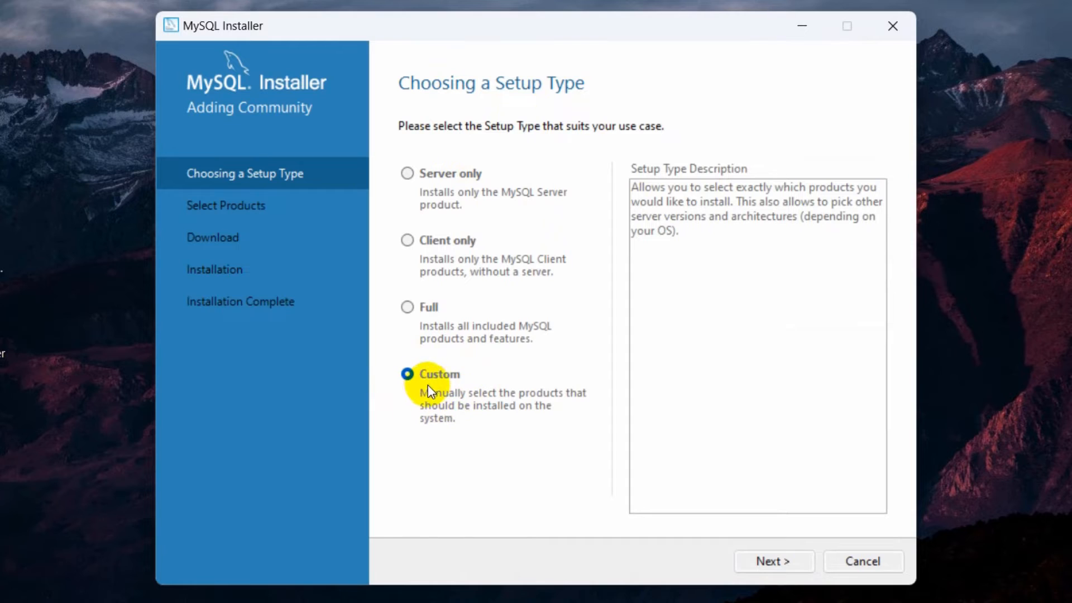
pyautogui.click(766, 564)
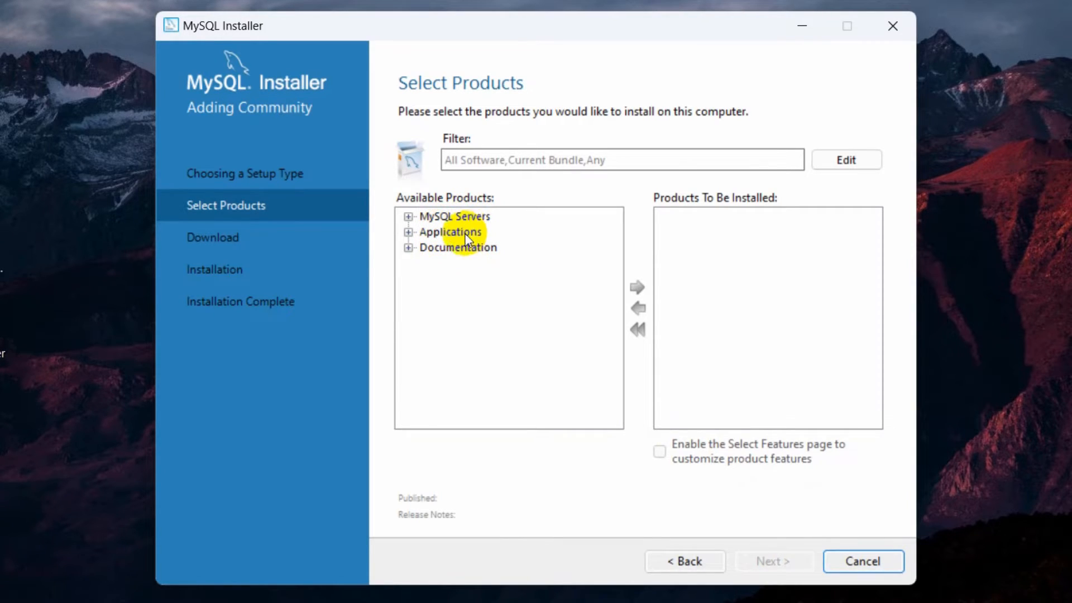
# - Add MySQL Server 8.0.37 - X64 from the MySQL Servers group to the products for installation
pyautogui.click(408, 217)
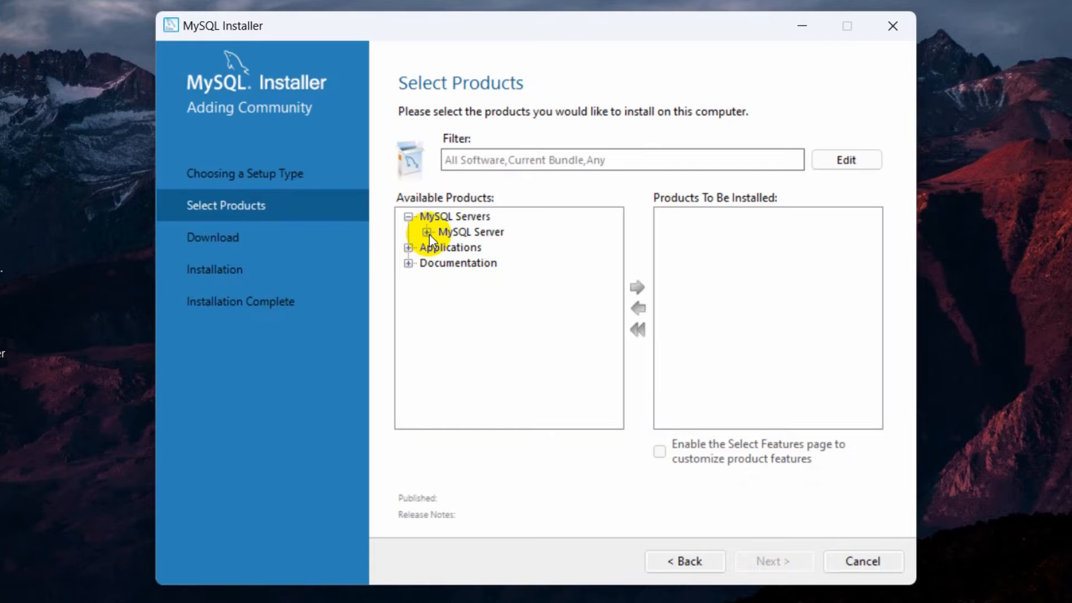
pyautogui.click(427, 232)
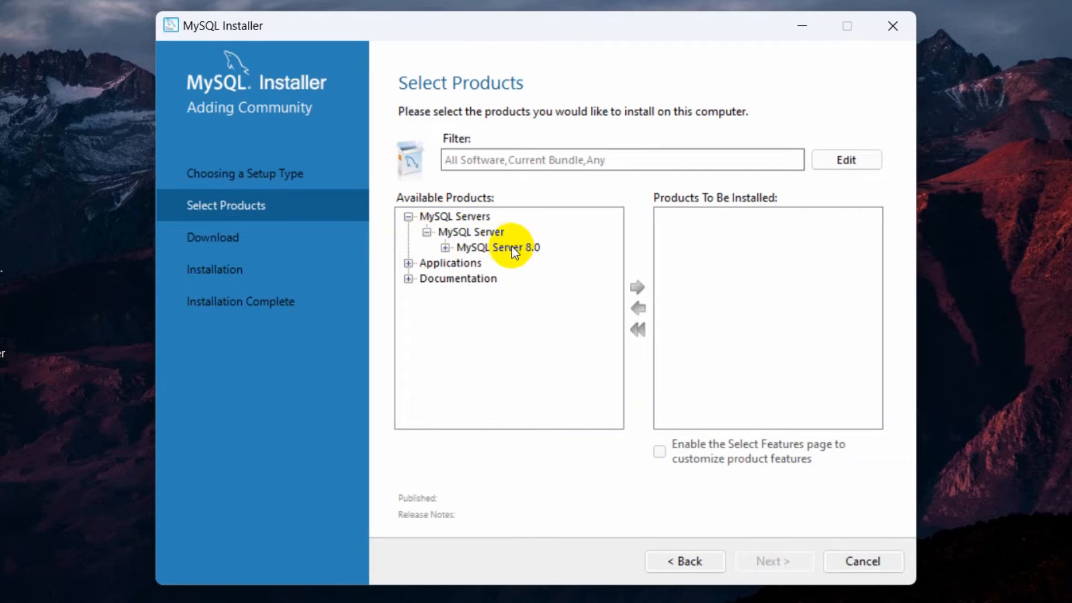
pyautogui.click(445, 248)
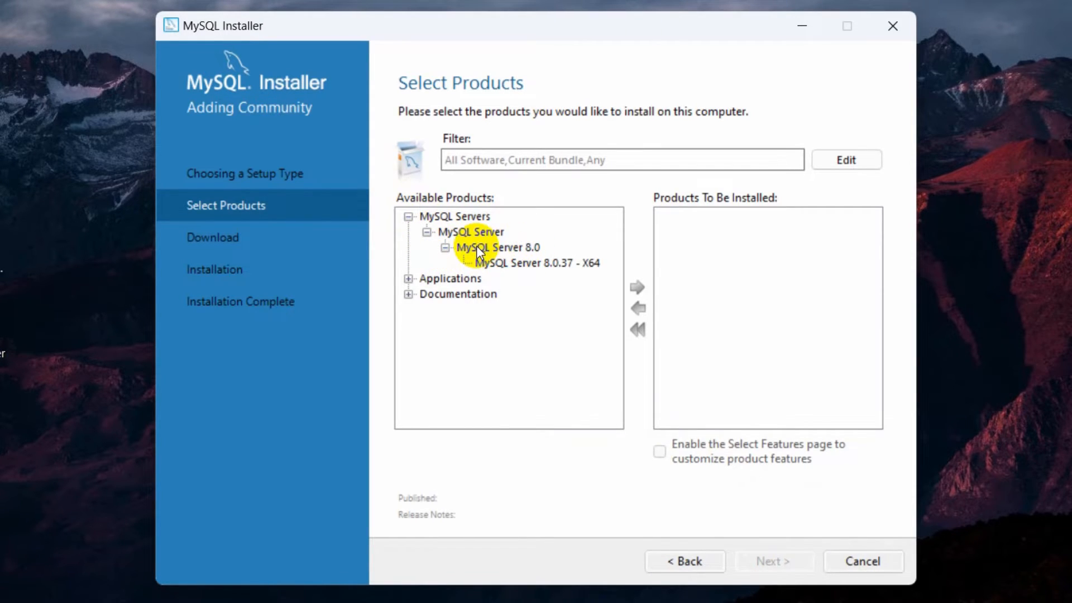
pyautogui.click(565, 263)
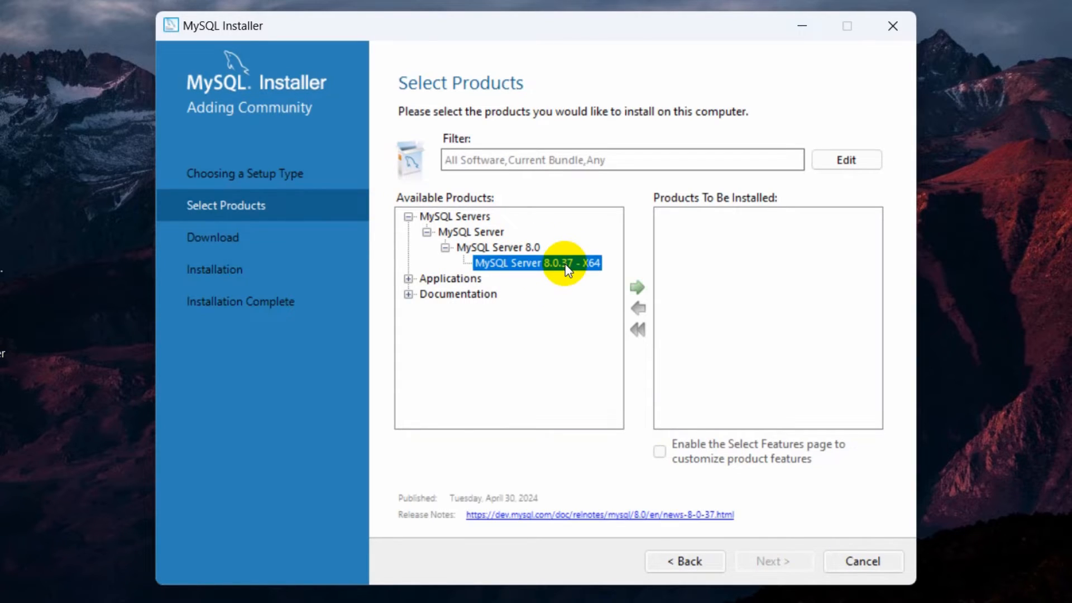
pyautogui.click(637, 287)
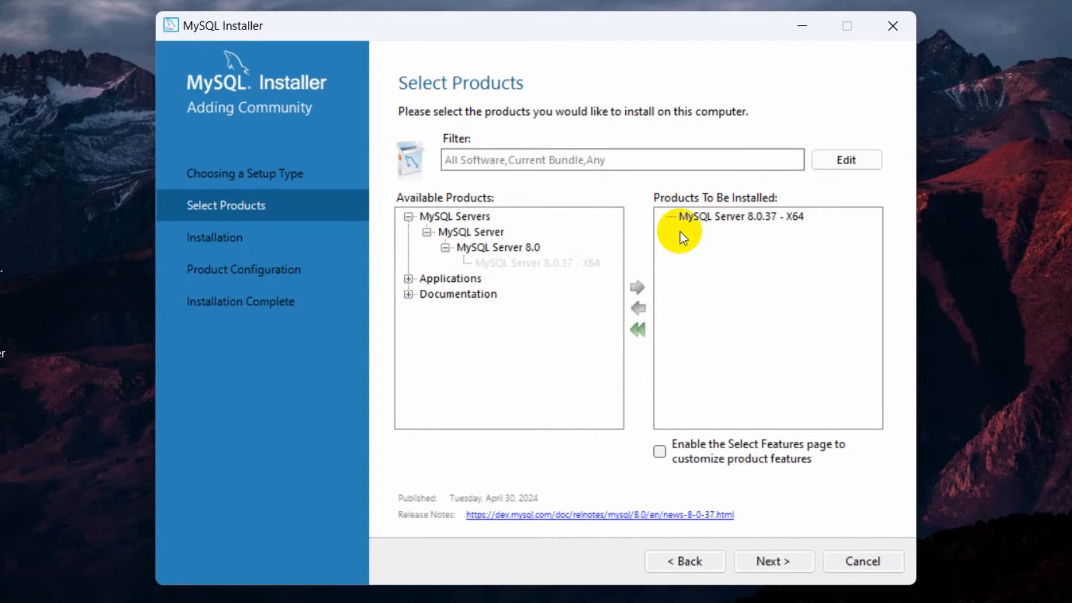
pyautogui.click(409, 217)
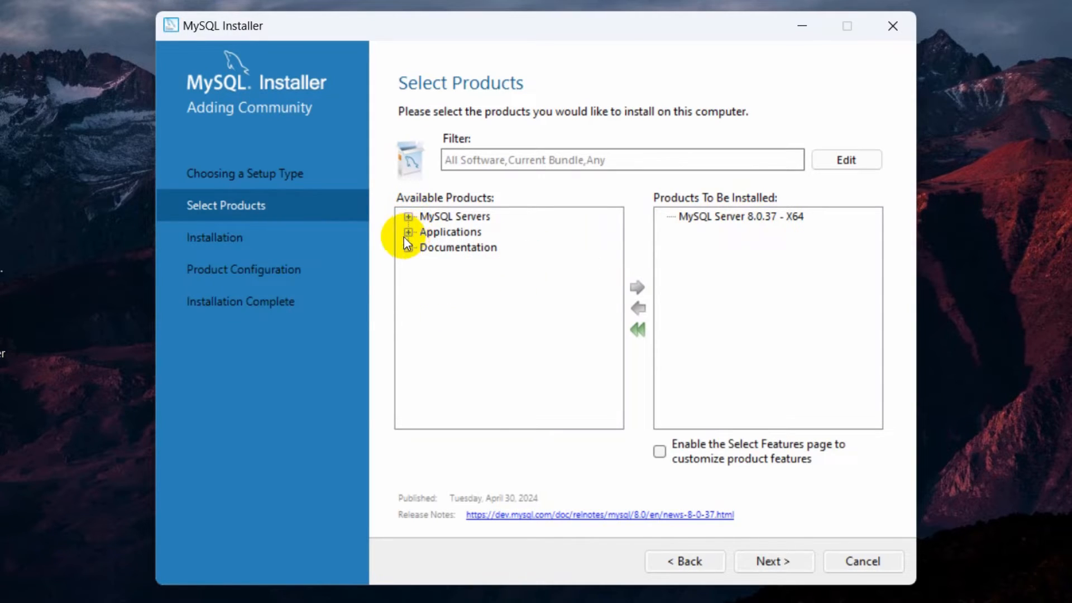
# - Add MySQL Workbench 8.0.36 from the Applications group to the products for installation
pyautogui.click(409, 233)
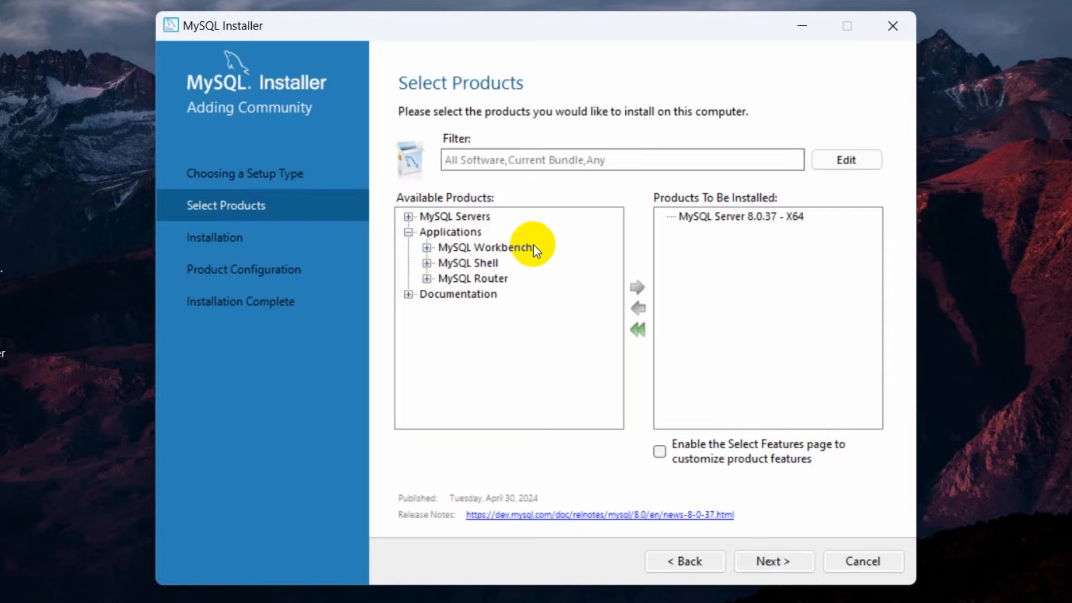
pyautogui.click(428, 248)
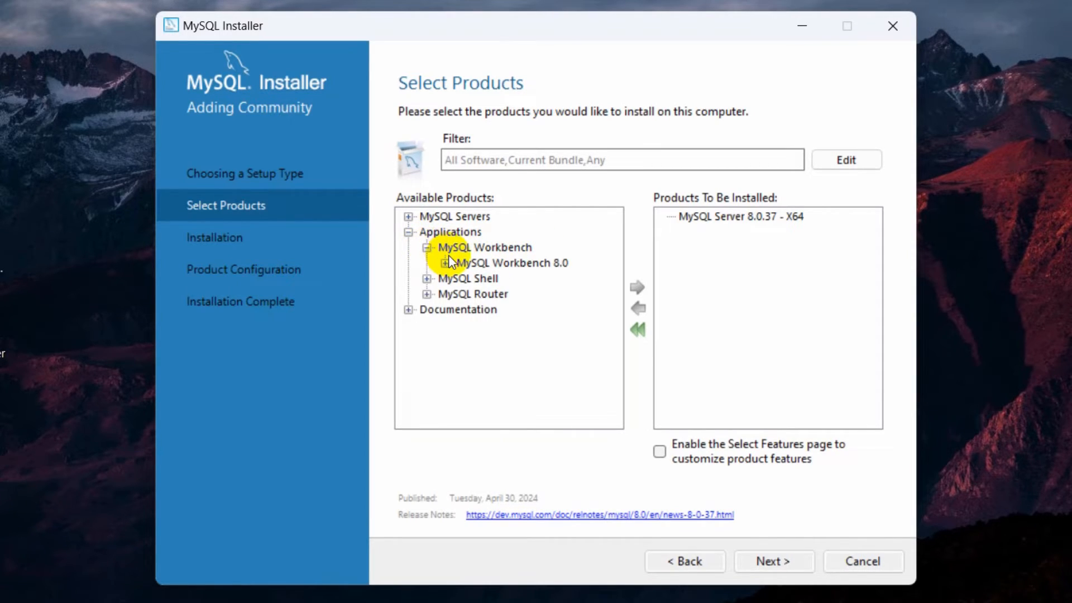
pyautogui.click(446, 263)
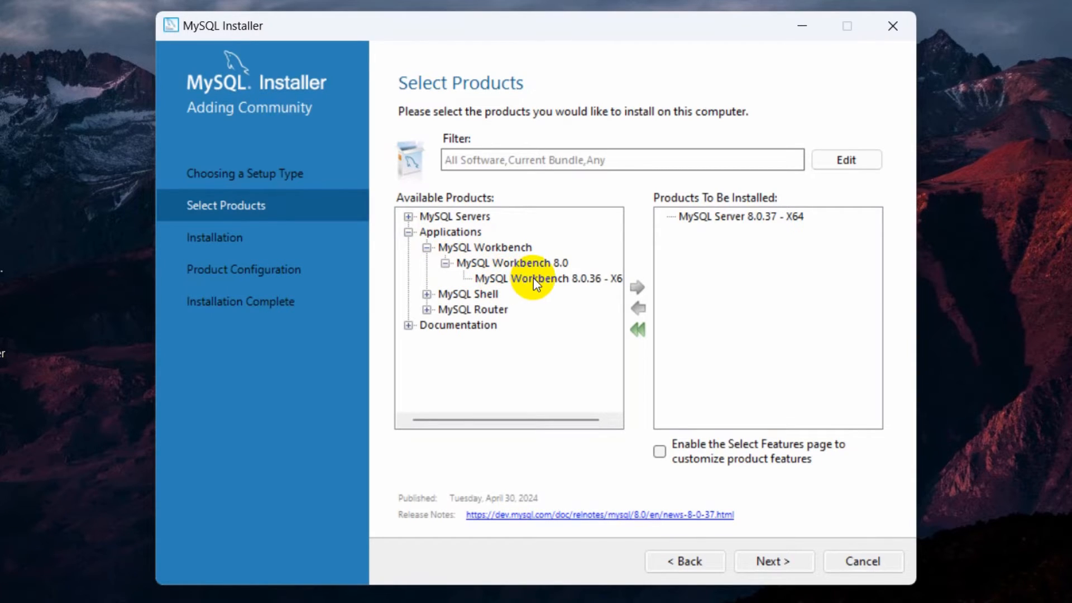
pyautogui.click(583, 281)
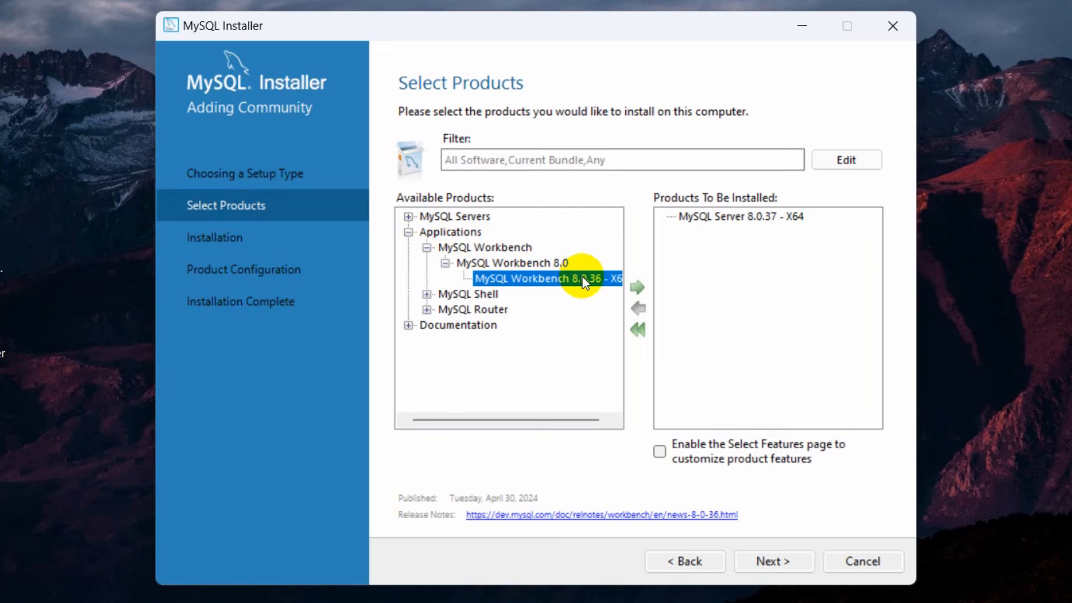
pyautogui.click(640, 288)
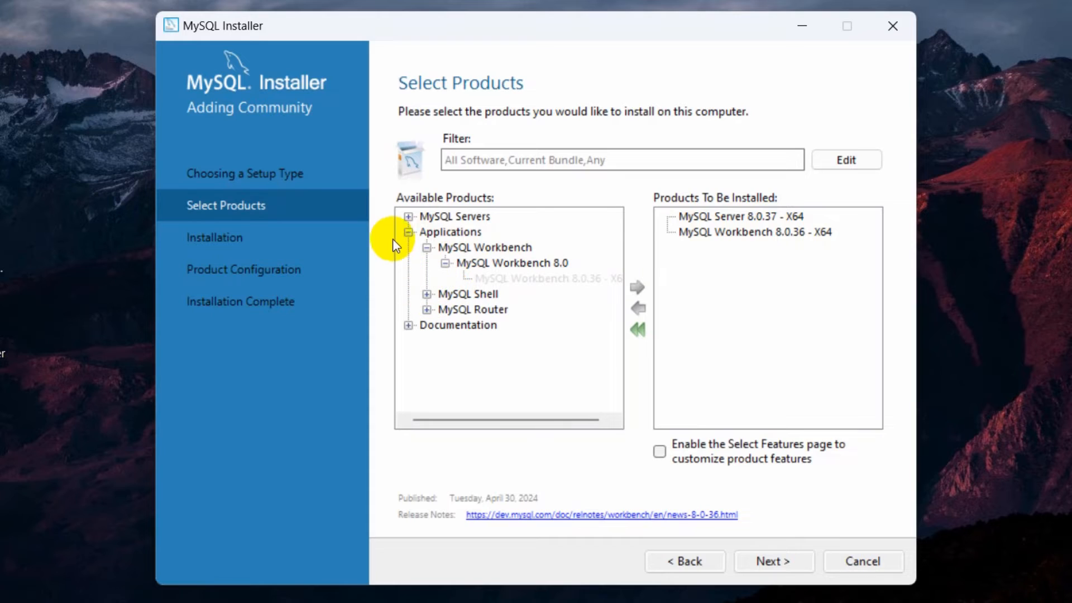
pyautogui.click(426, 294)
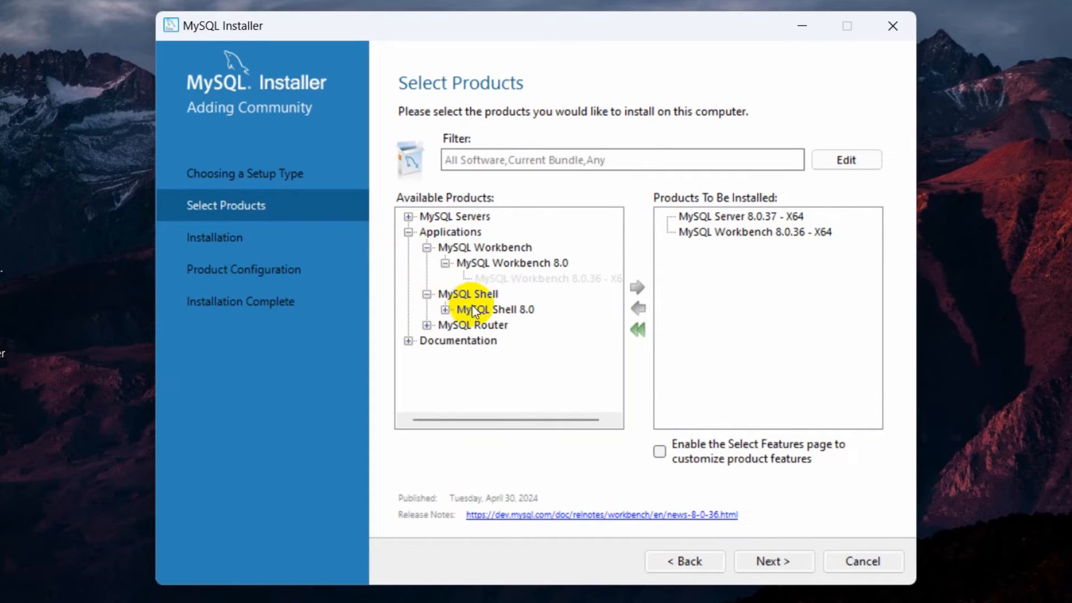
pyautogui.click(427, 294)
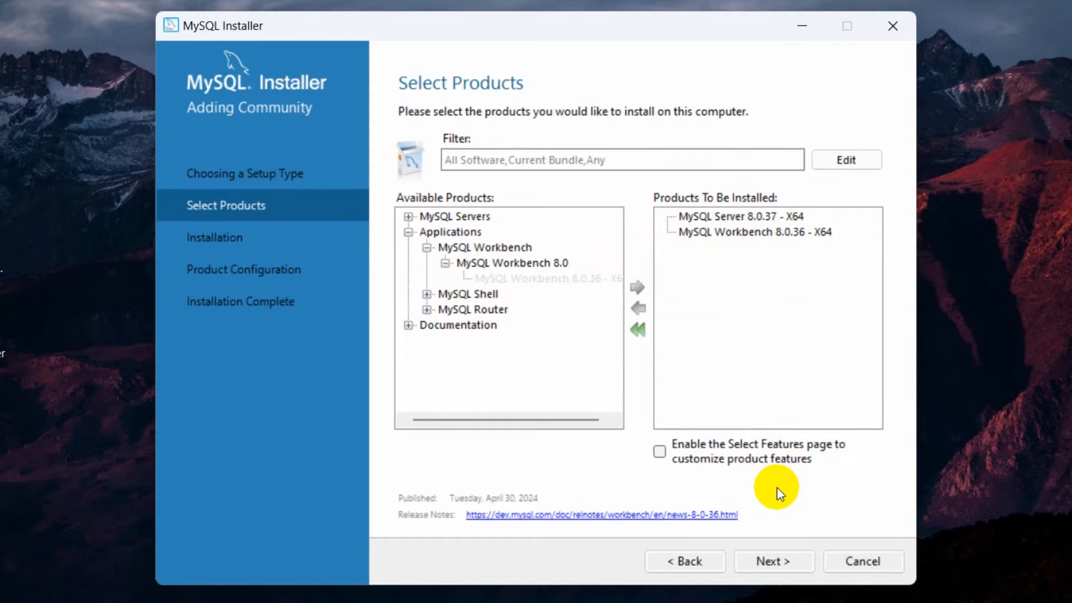
# - Install the selected MySQL Server and MySQL Workbench packages and proceed to the product configuration
pyautogui.click(803, 562)
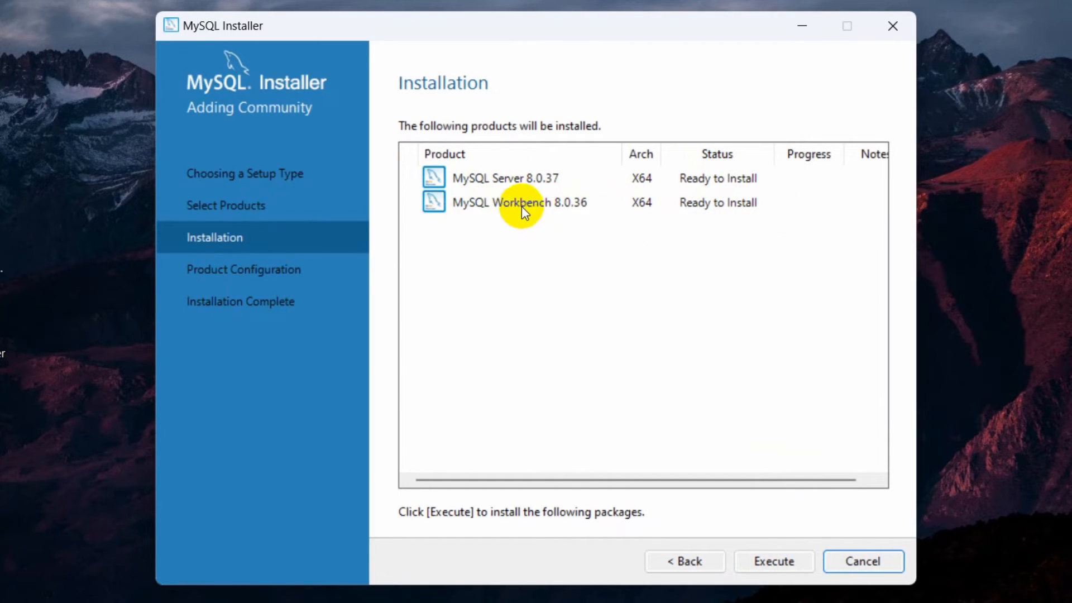
pyautogui.click(786, 559)
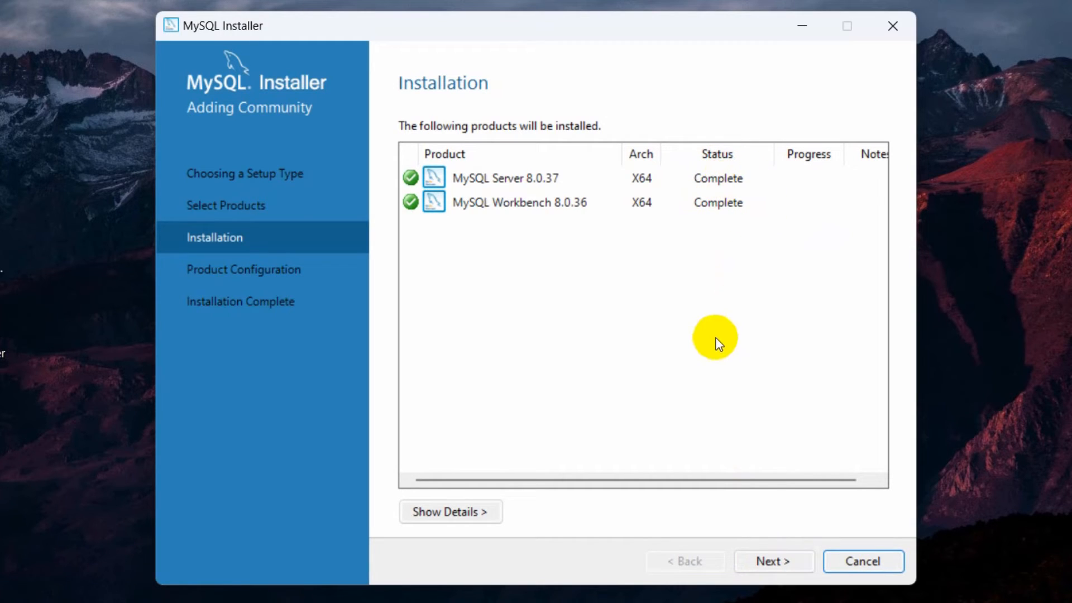
pyautogui.click(778, 562)
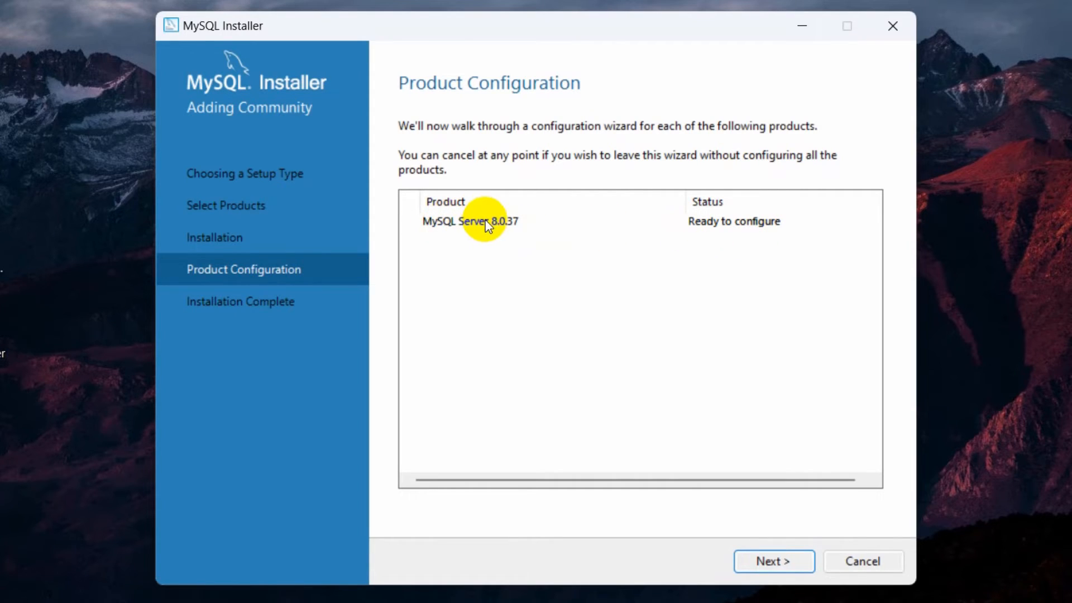
# - Start the MySQL Server configuration, keeping the Development Computer type, TCP/IP port 3306 and strong password encryption for authentication
pyautogui.click(778, 561)
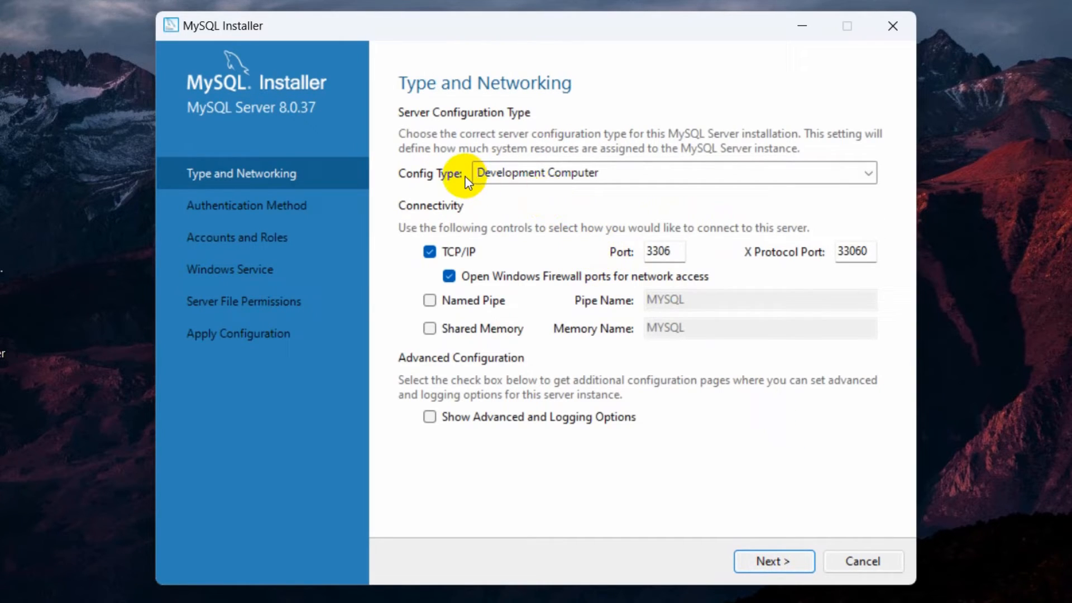
pyautogui.doubleClick(656, 252)
pyautogui.click(672, 250)
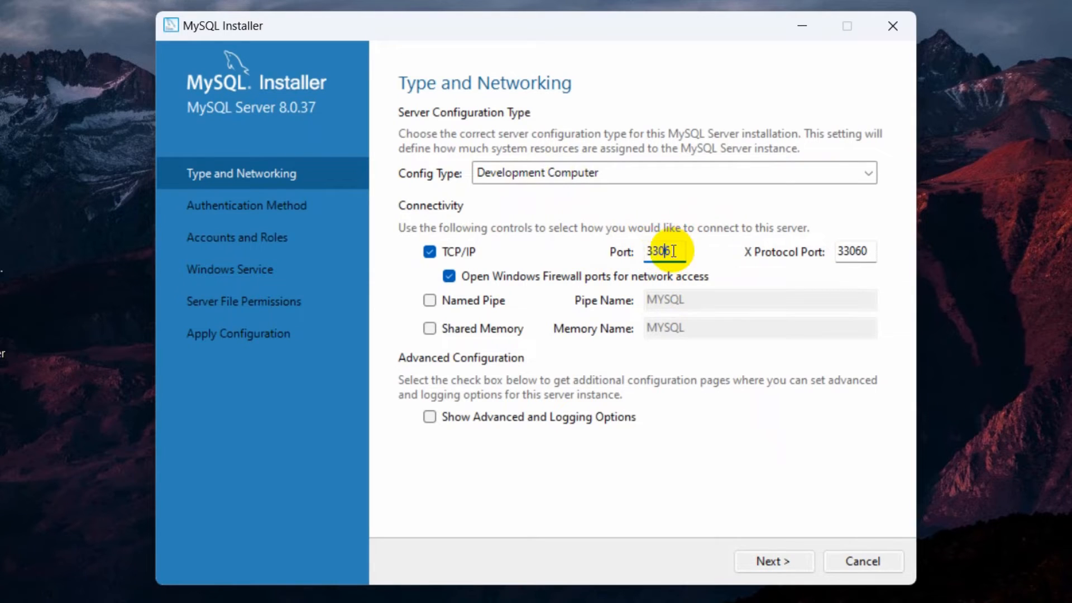
pyautogui.click(678, 250)
pyautogui.moveTo(673, 251); pyautogui.dragTo(647, 253)
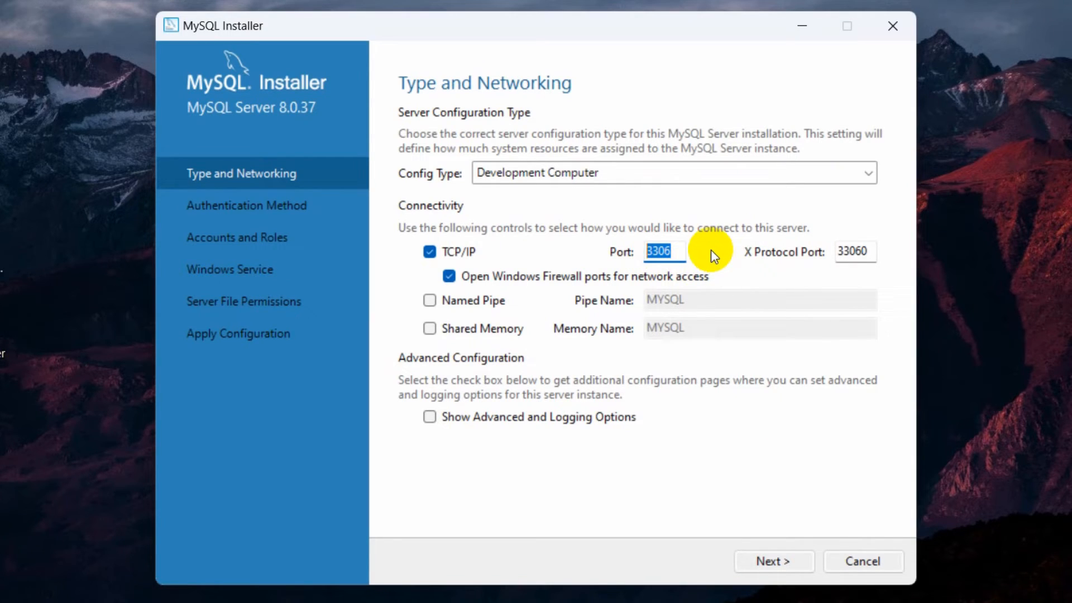
pyautogui.click(659, 251)
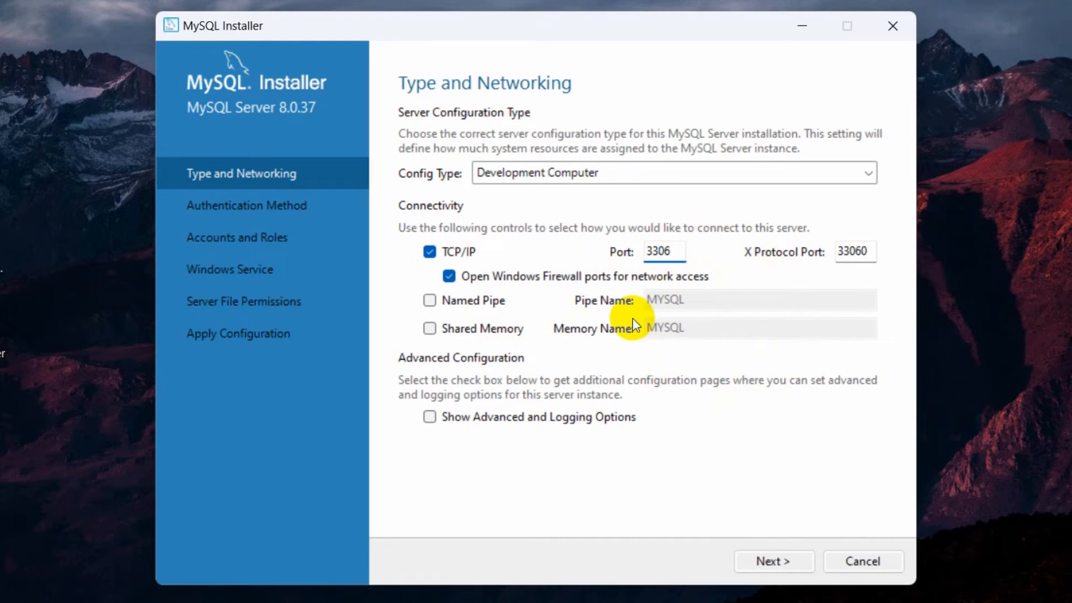
pyautogui.click(688, 256)
pyautogui.click(782, 563)
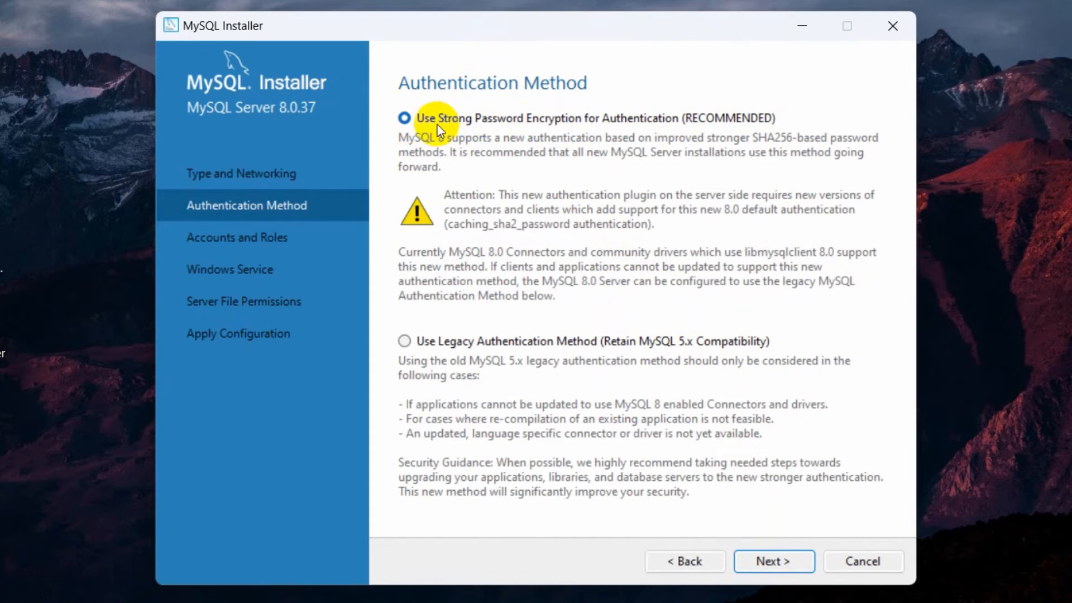
pyautogui.click(768, 562)
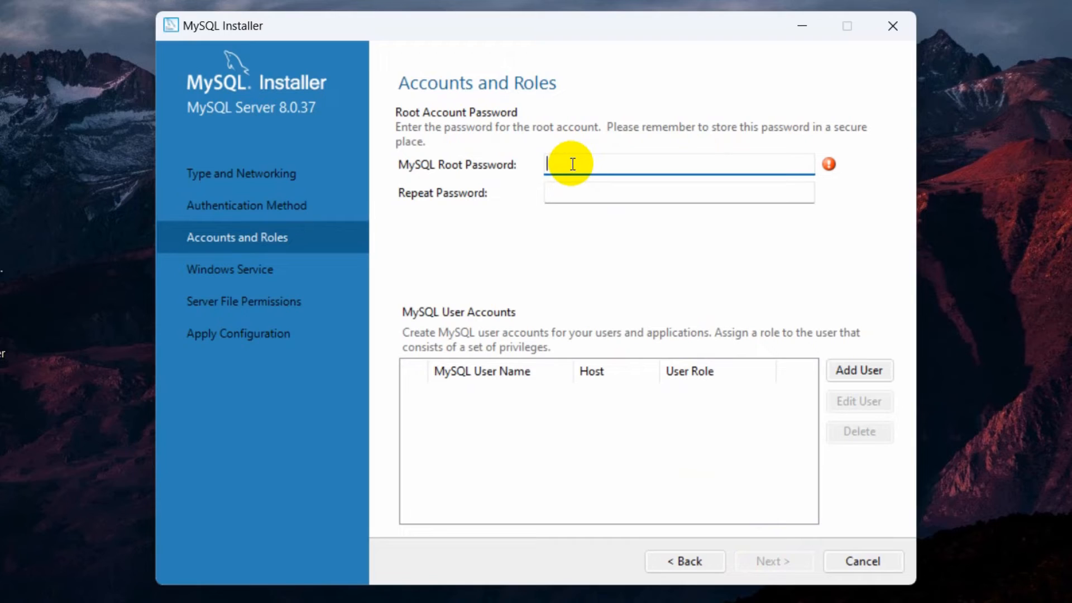
# - Enter and repeat the MySQL root account password, and continue to the Windows Service settings
pyautogui.write('••••••••')
pyautogui.click(581, 199)
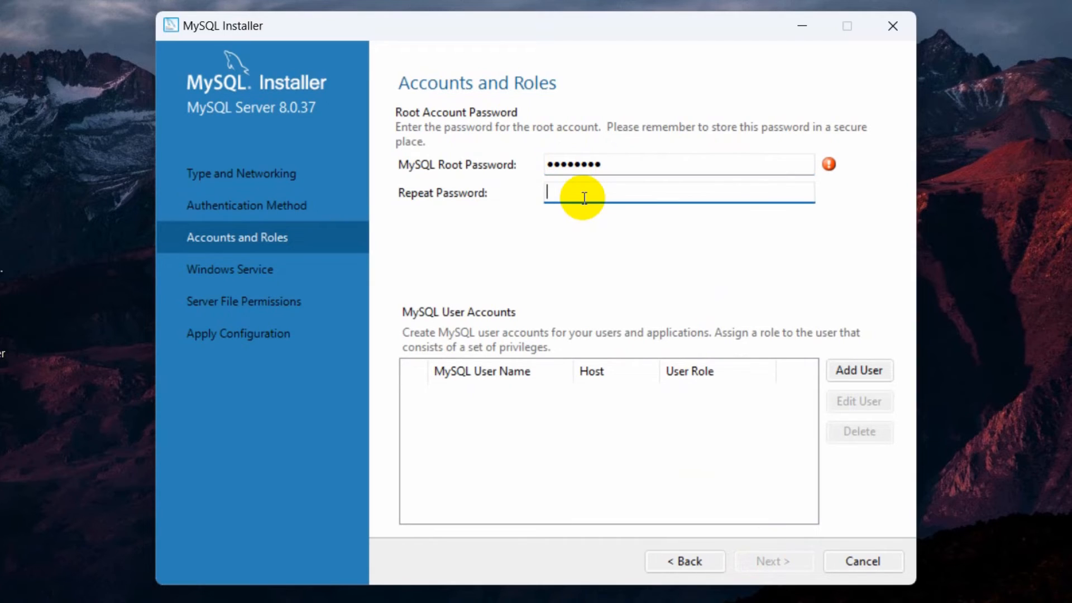
pyautogui.write('••••••••')
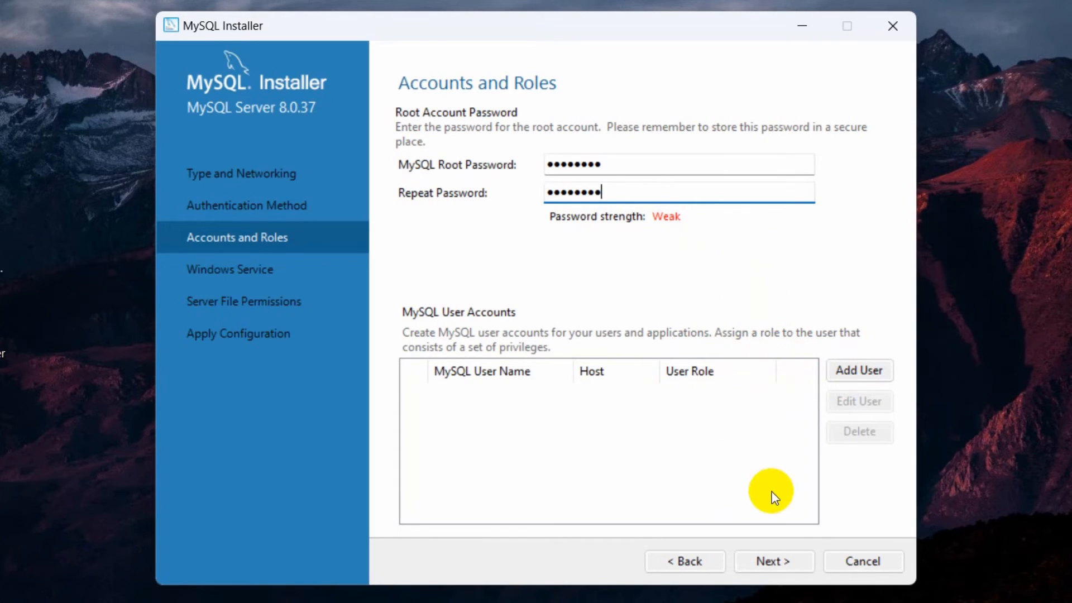
pyautogui.click(779, 558)
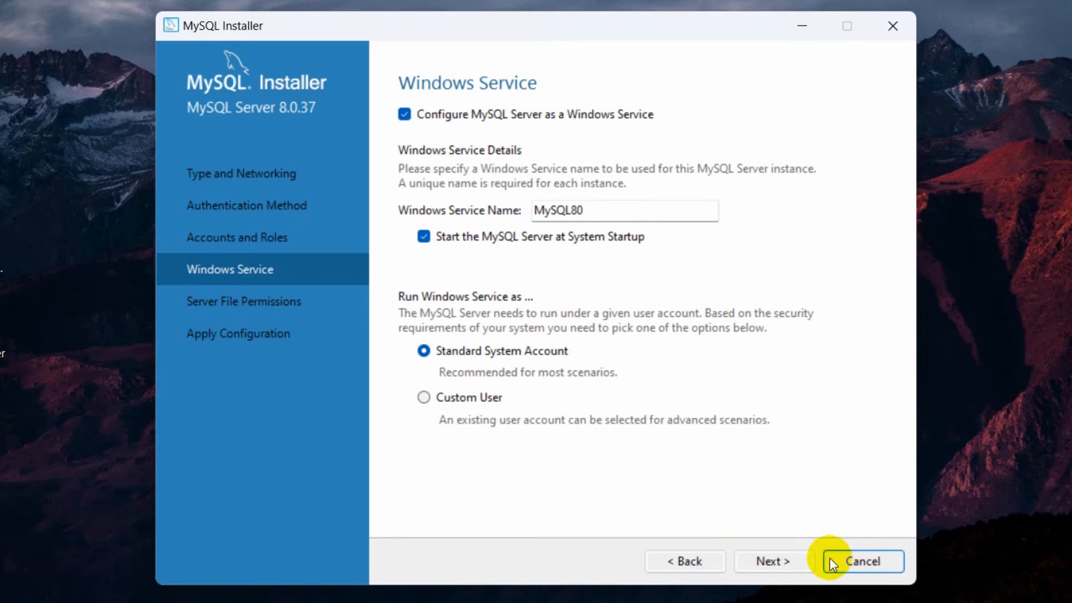
# - Keep the MySQL80 Windows service and full-access file permission defaults, then execute and finish the server configuration
pyautogui.click(766, 557)
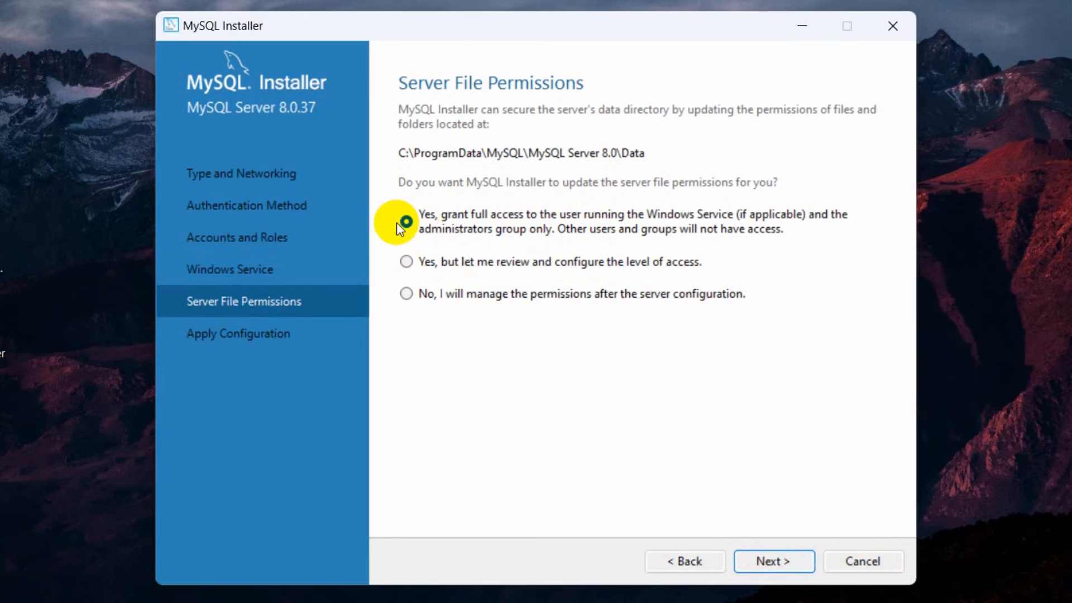
pyautogui.click(781, 560)
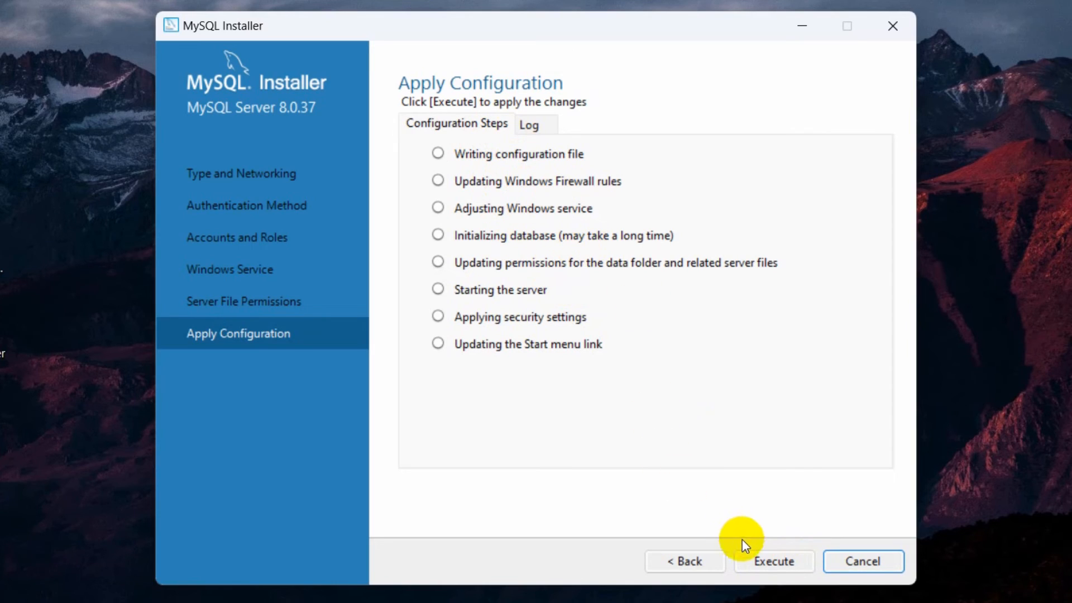
pyautogui.click(769, 558)
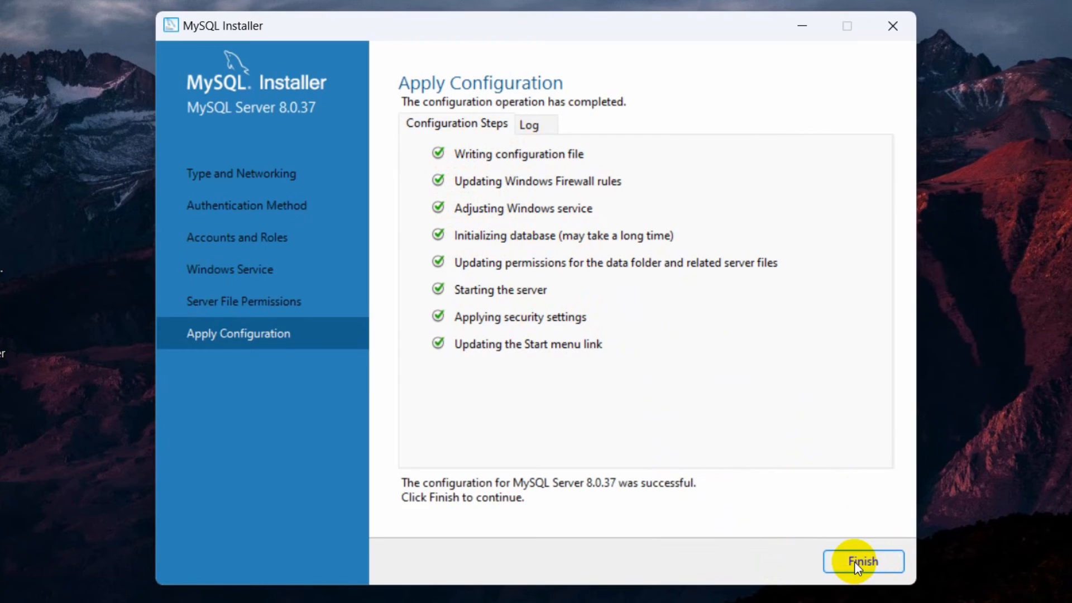
pyautogui.click(854, 562)
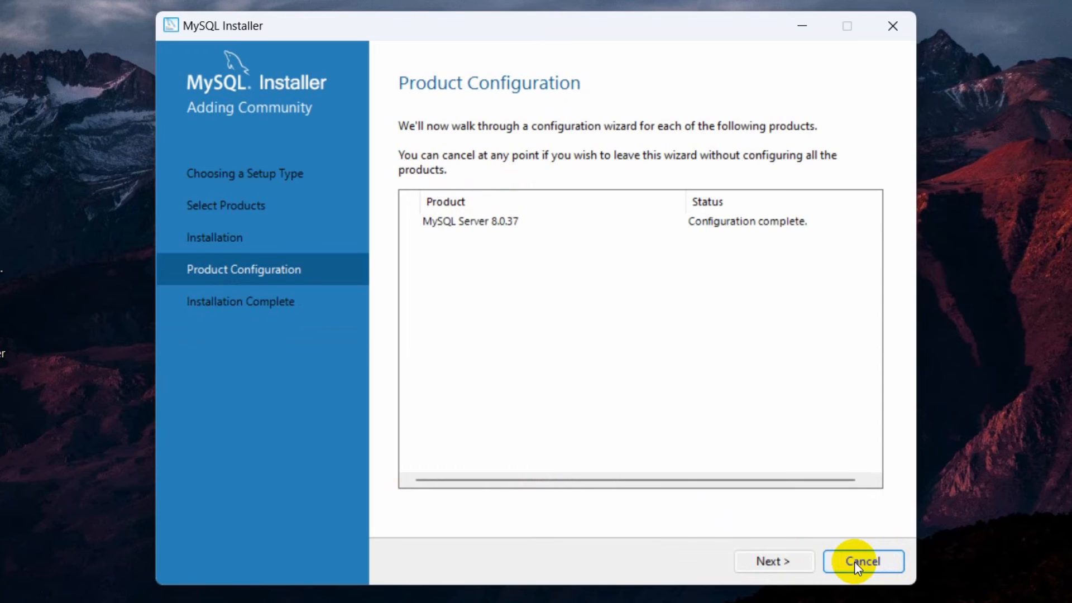
# - Complete the installer, copying the log to the clipboard and starting MySQL Workbench after setup, and maximize the Workbench window
pyautogui.click(781, 559)
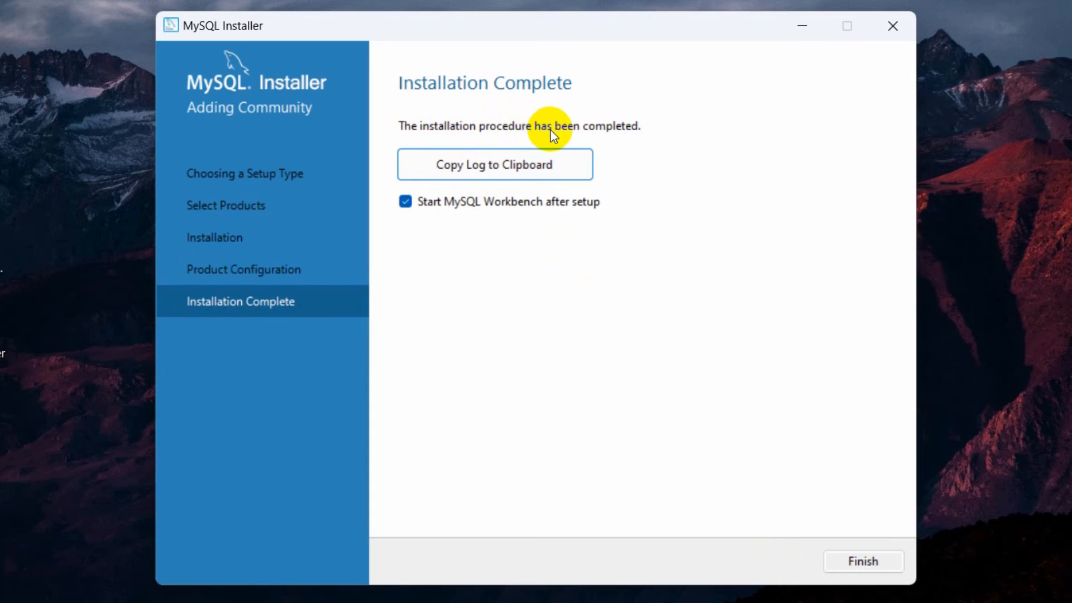
pyautogui.click(561, 165)
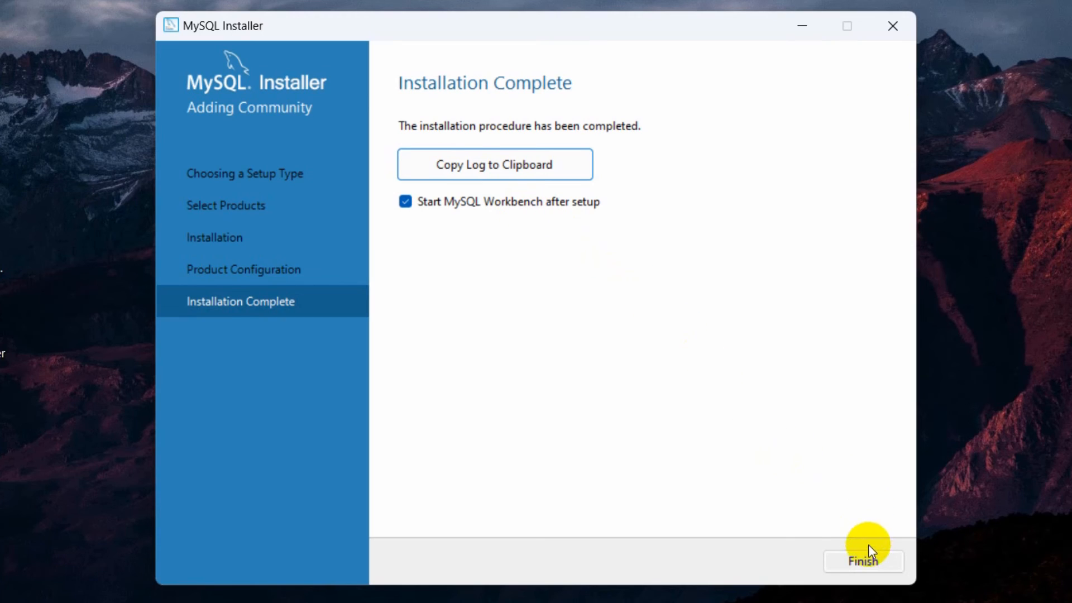
pyautogui.click(863, 561)
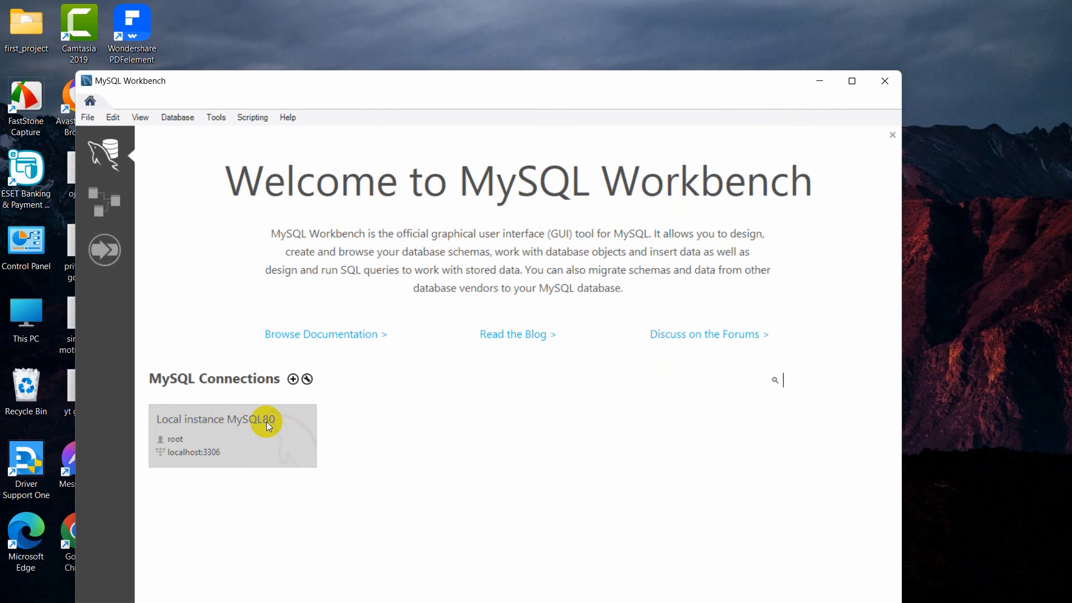
pyautogui.click(852, 81)
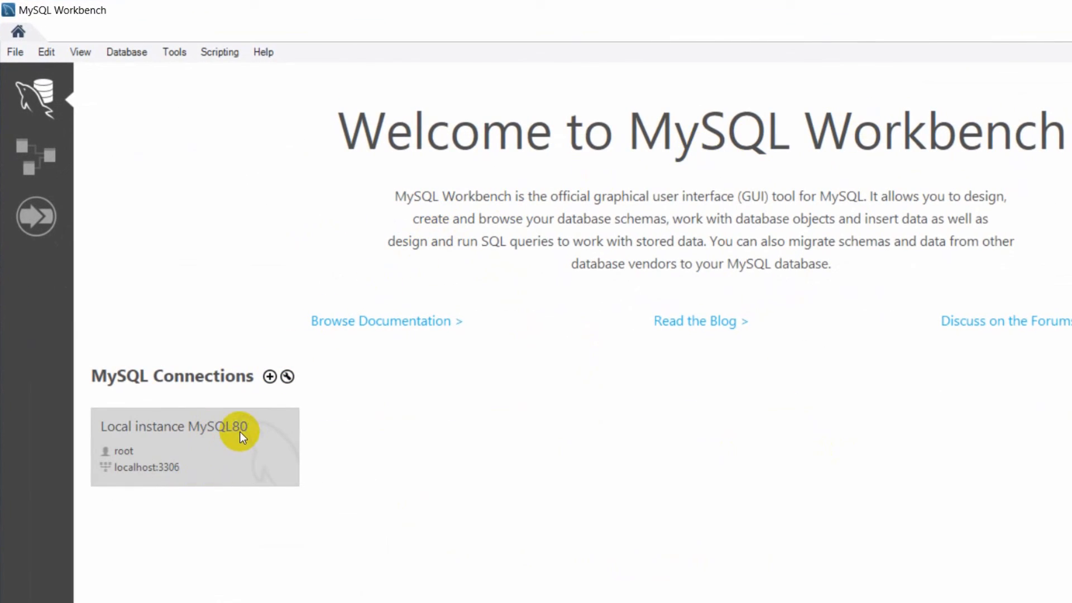
# - Open the Local instance MySQL80 connection, entering the root account password
pyautogui.rightClick(239, 431)
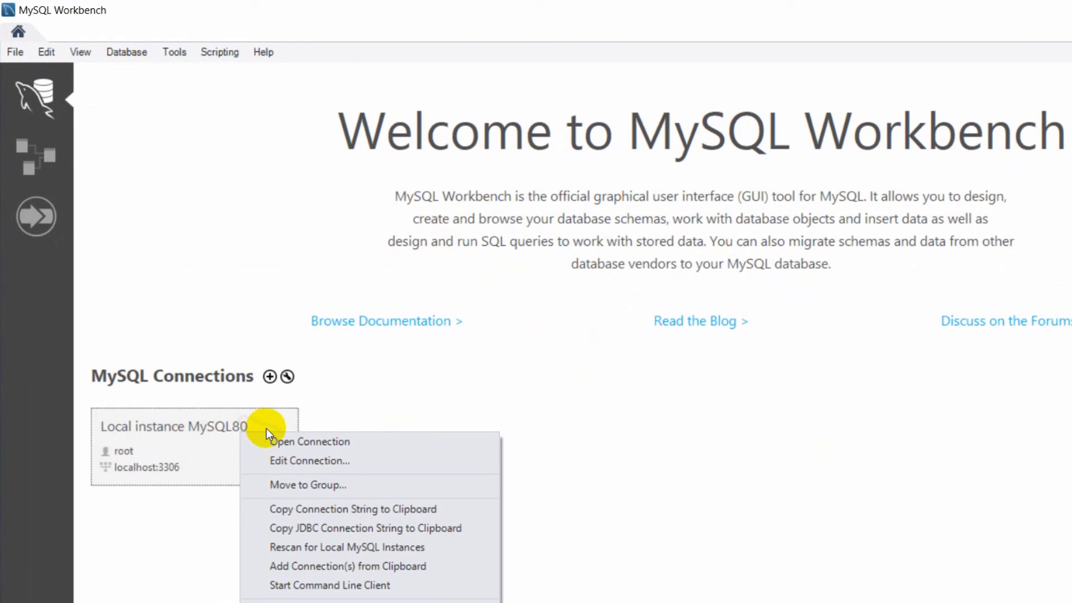
pyautogui.click(278, 439)
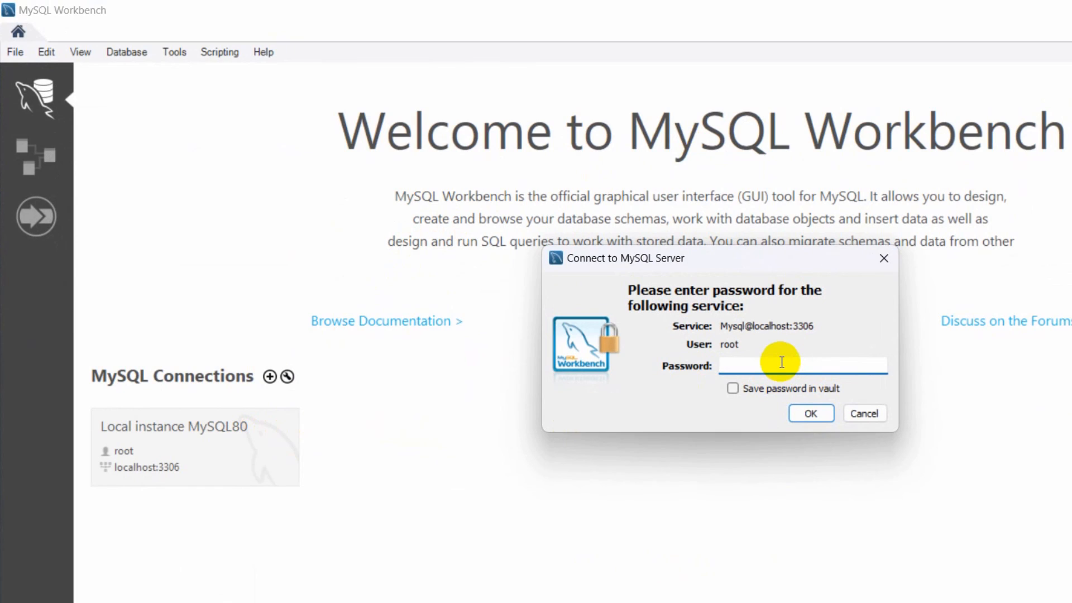
pyautogui.write('********')
pyautogui.click(805, 414)
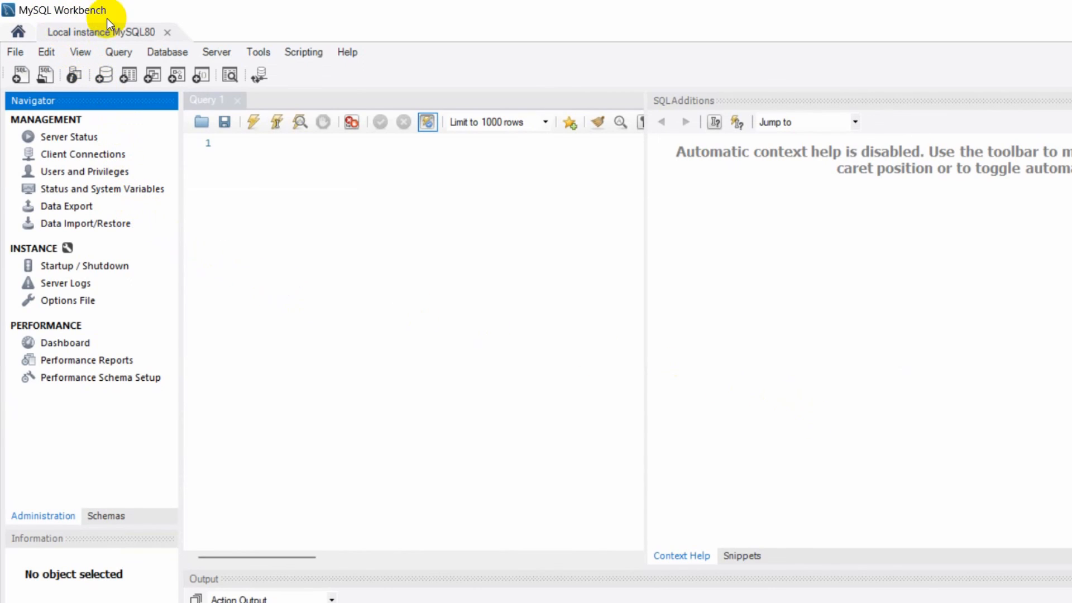
# - Widen the Query 1 editor by narrowing the SQL Additions pane, and place the cursor in the empty query
pyautogui.click(329, 174)
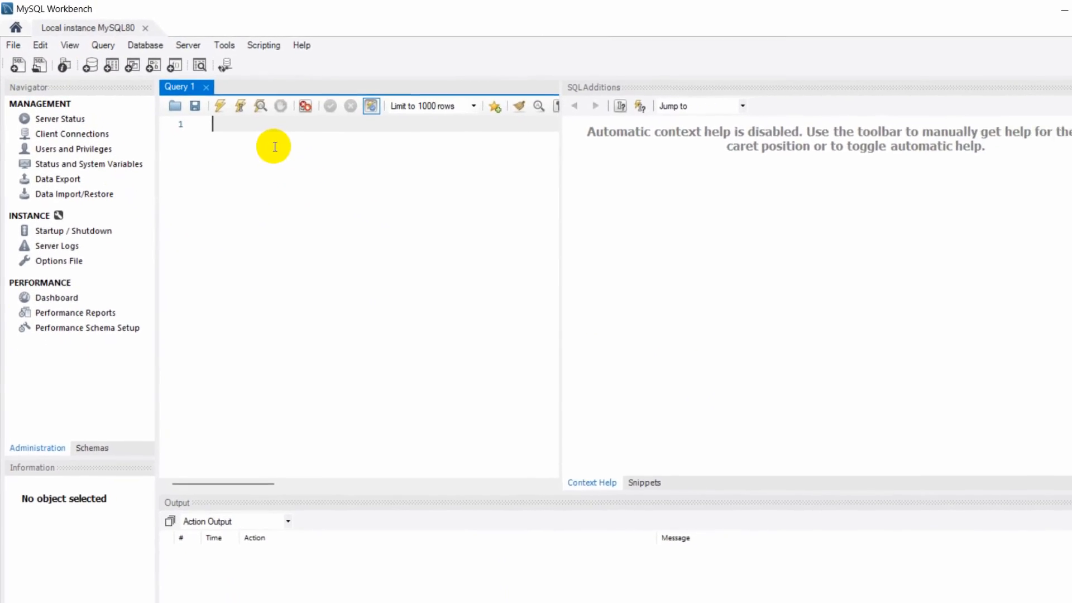
pyautogui.click(522, 145)
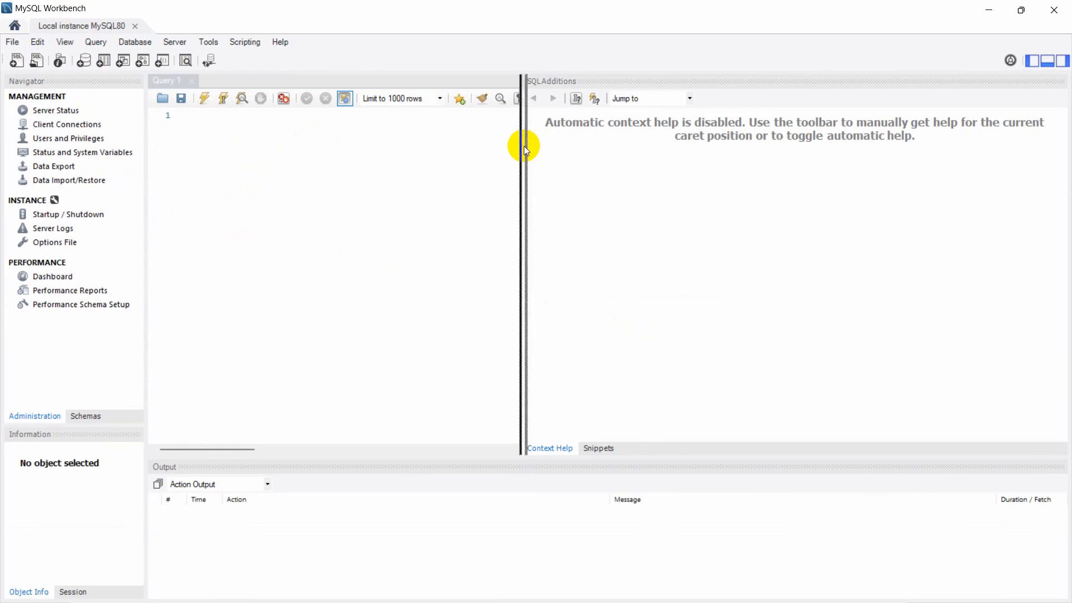
pyautogui.moveTo(846, 163); pyautogui.dragTo(866, 166)
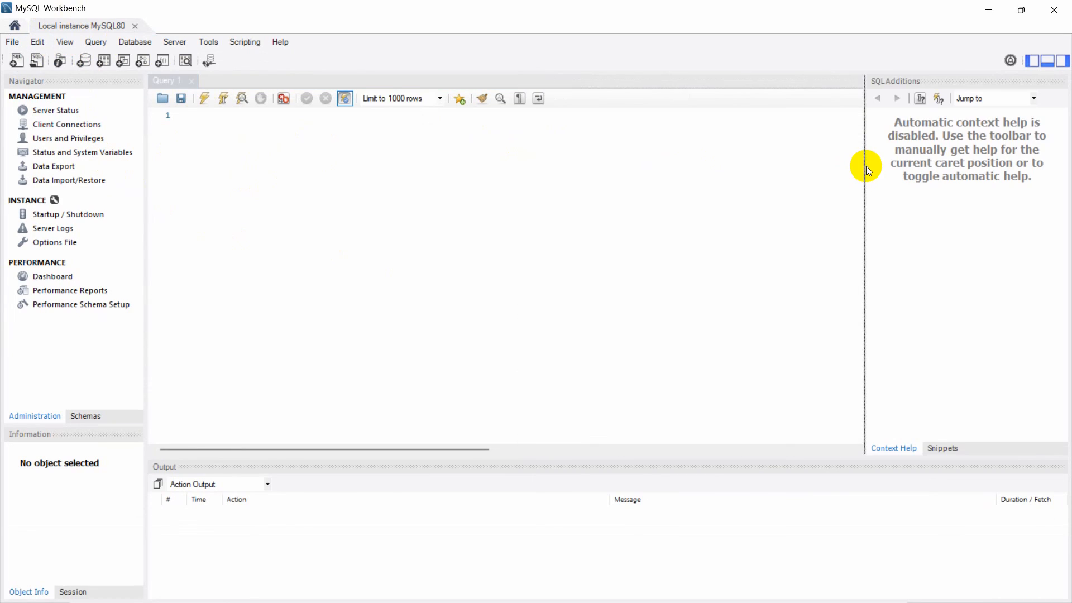
pyautogui.click(570, 128)
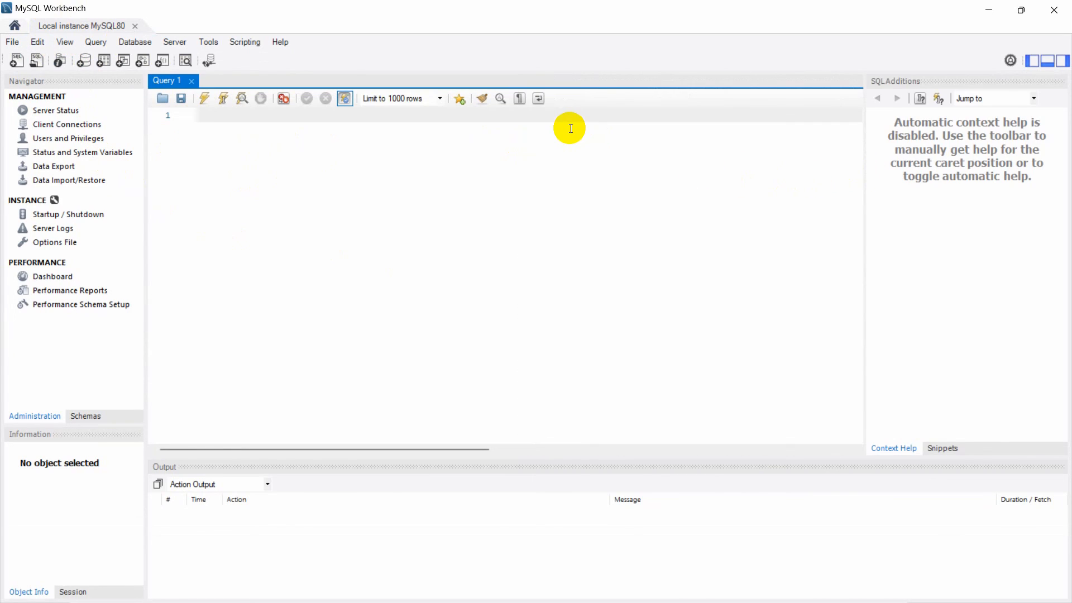